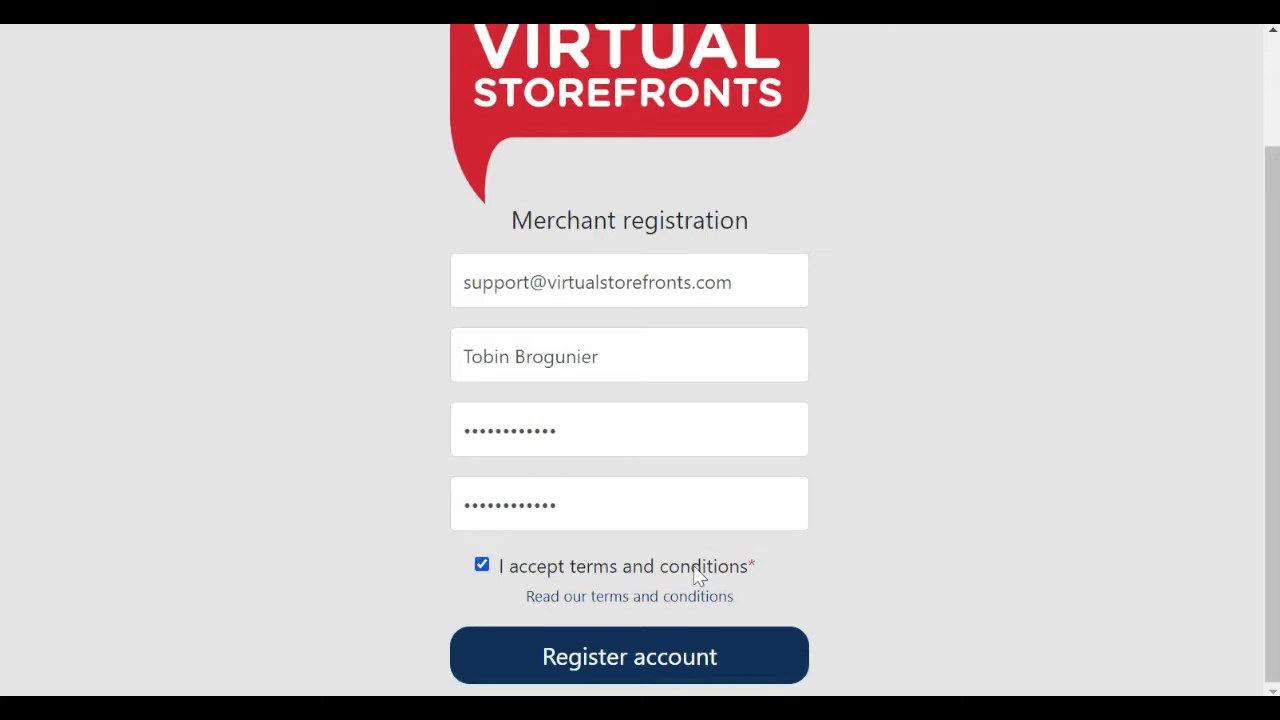
Submit the merchant registration and proceed to the sign-in page.
click(734, 657)
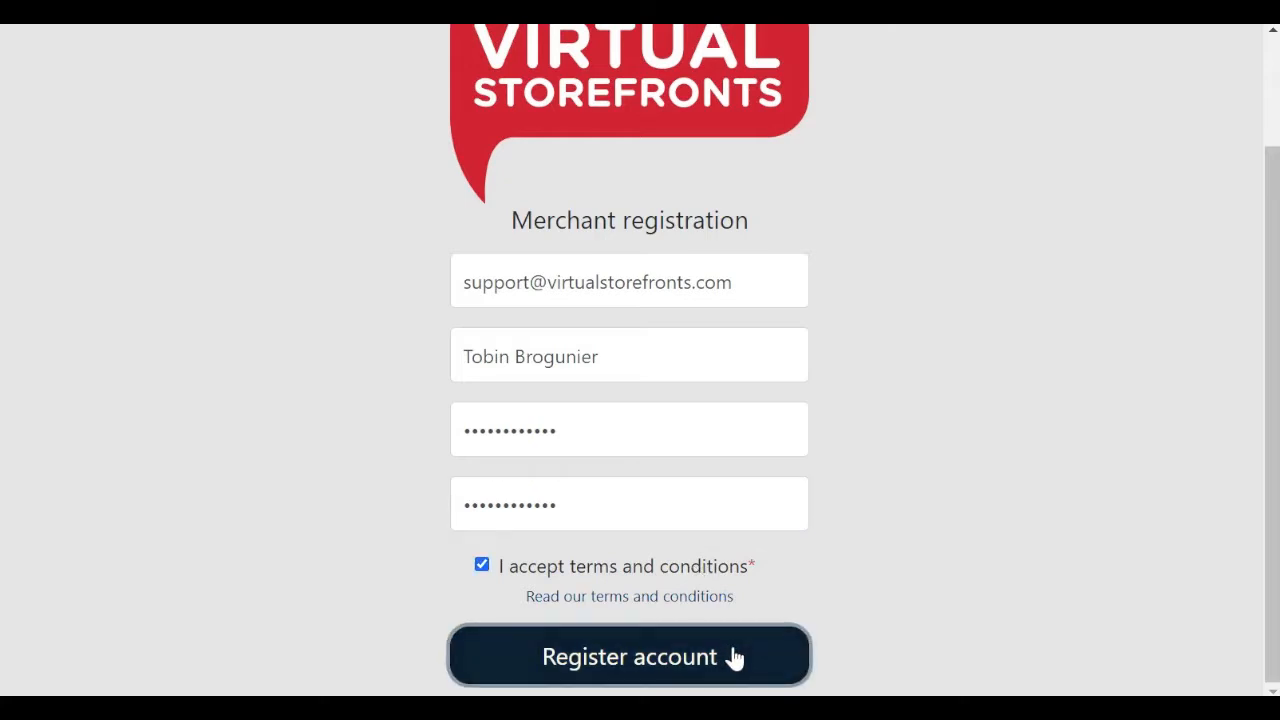
click(645, 458)
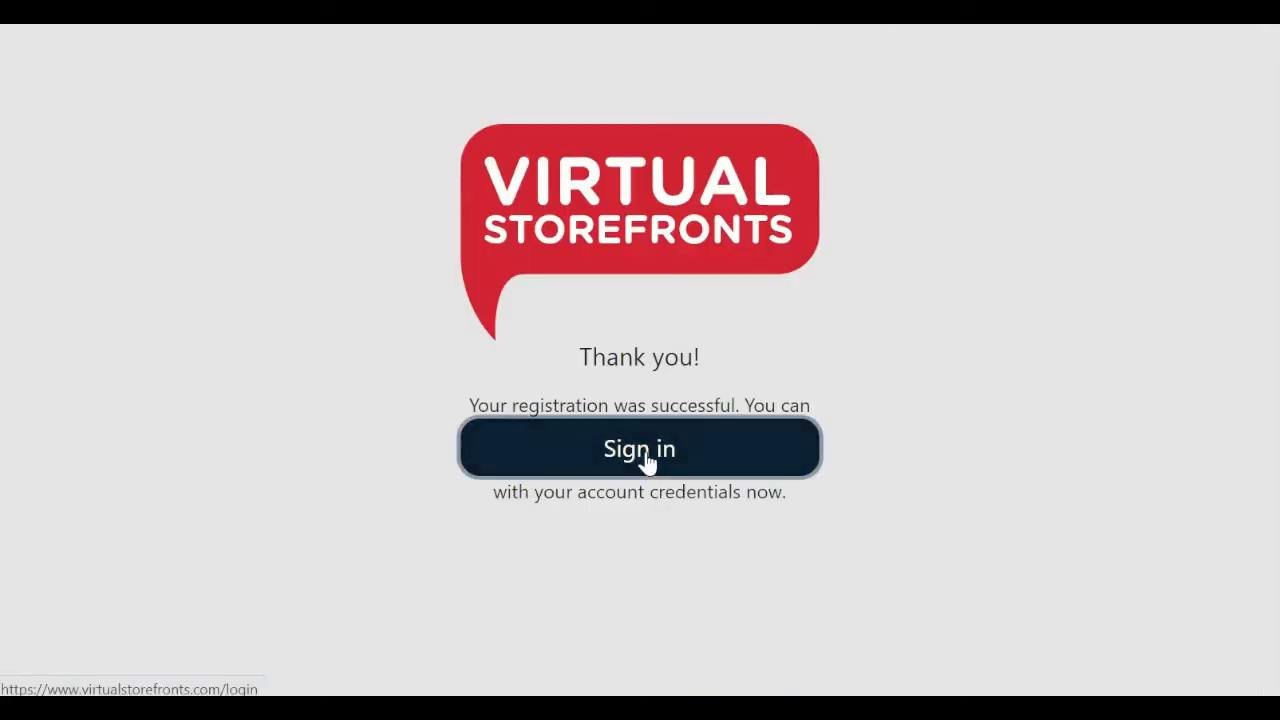
Sign in to the merchant account with the pasted password and start creating the business.
click(611, 459)
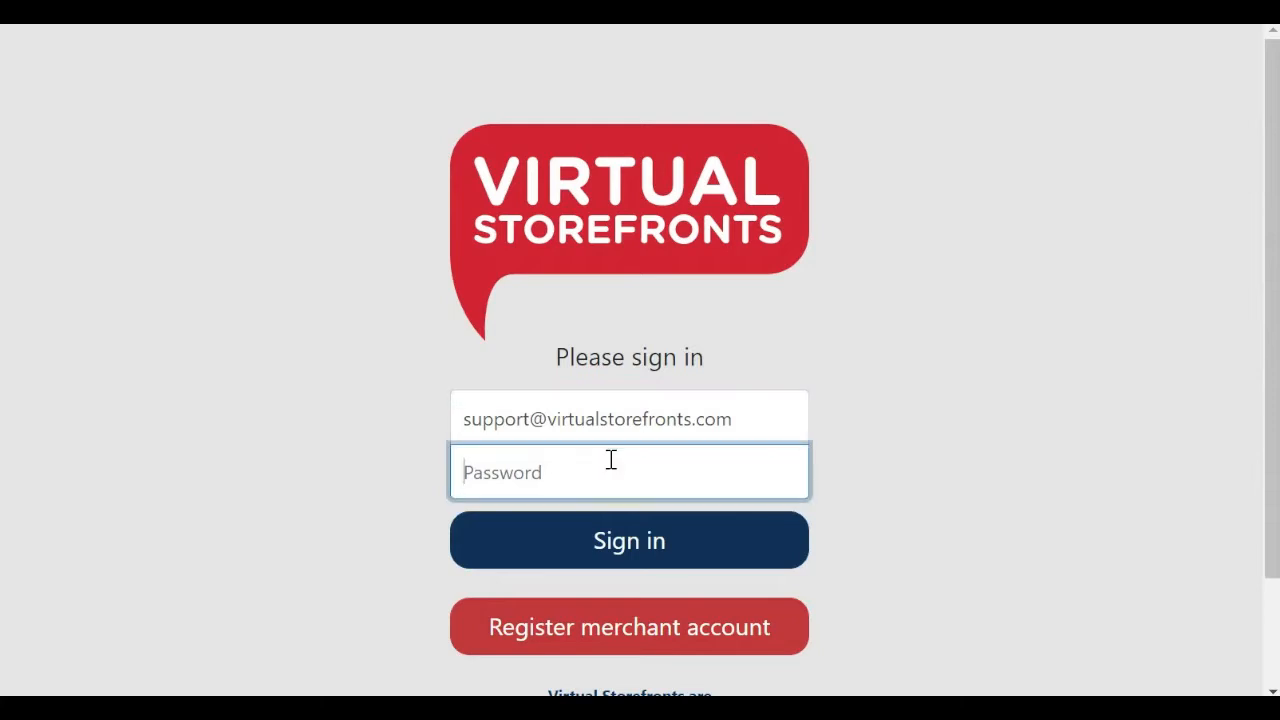
key(ctrl+v)
click(634, 545)
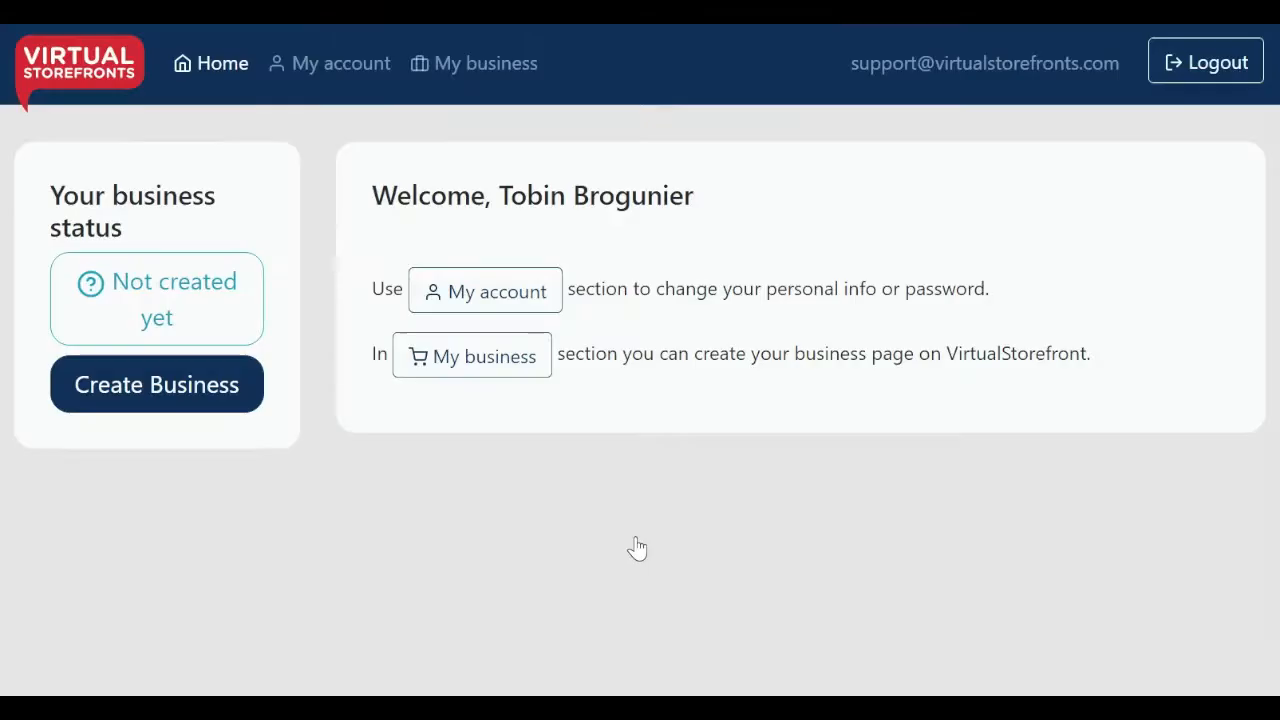
click(160, 386)
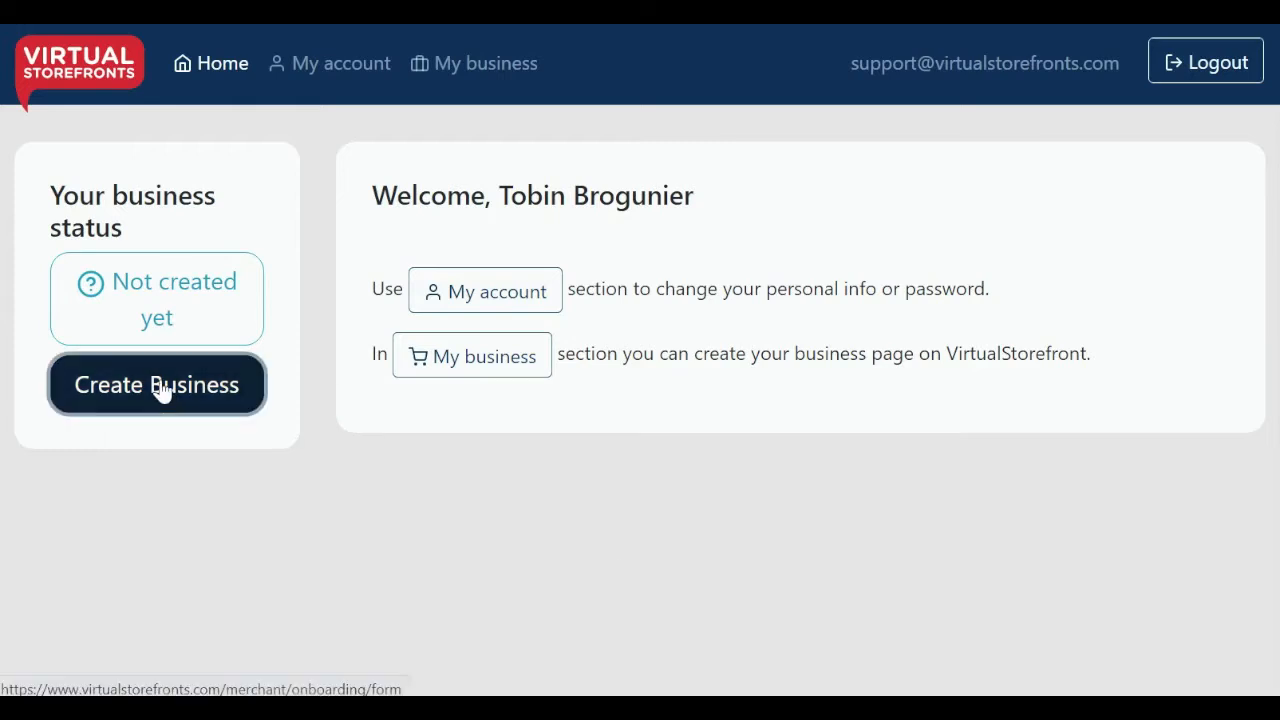
Name the business 'Virtual Storefronts' and set its storefront URL to VirtualStorefronts.
click(218, 364)
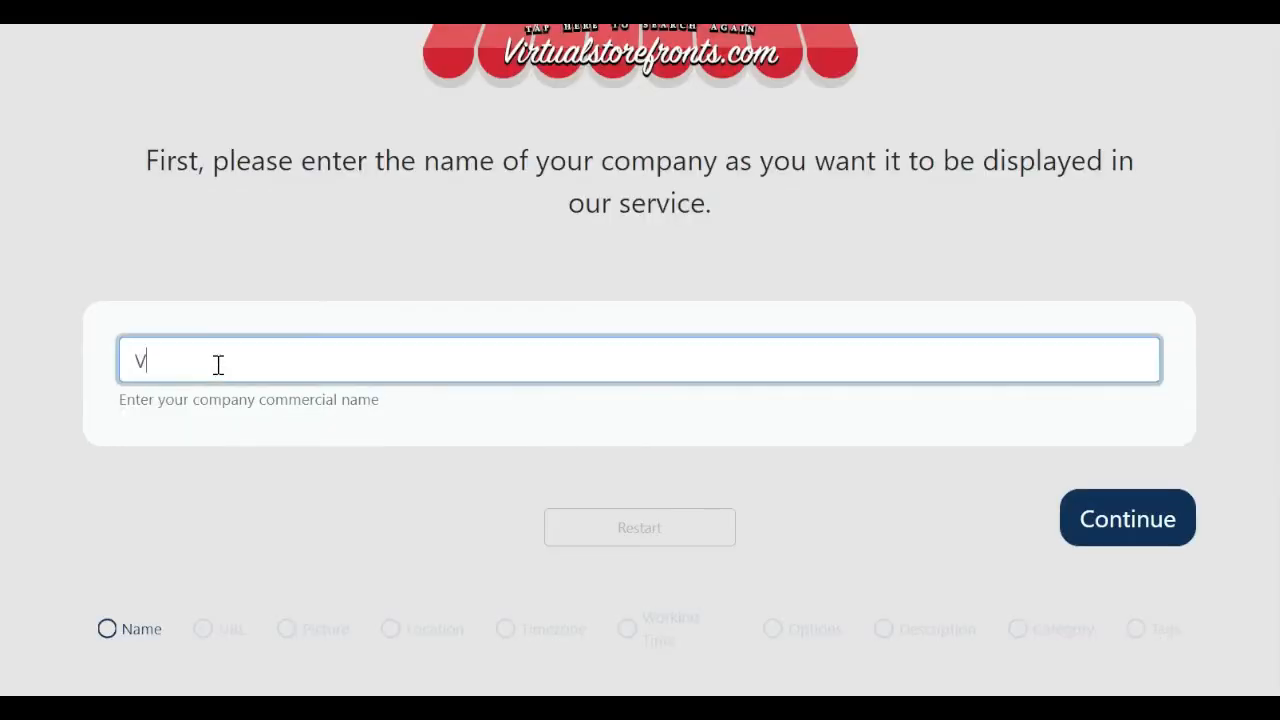
text(Virtual Storef)
click(1136, 528)
triple_click(718, 360)
text(VirtualStorefronts)
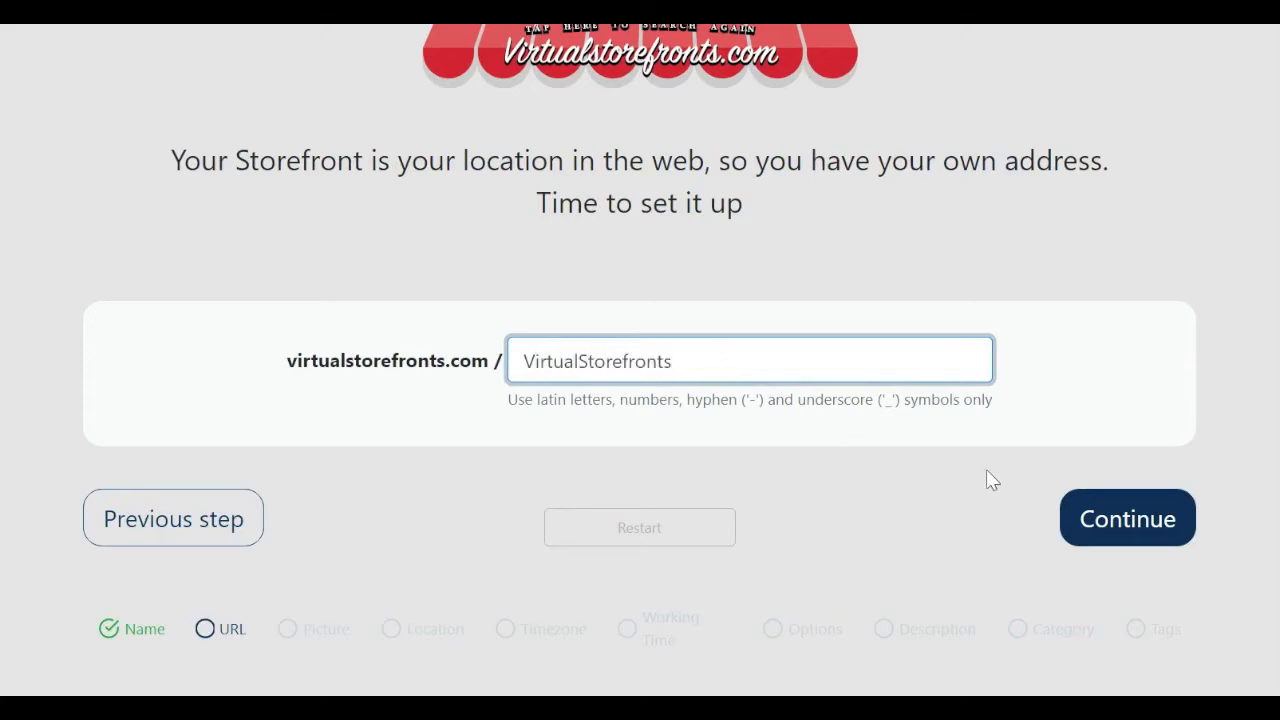
click(1123, 520)
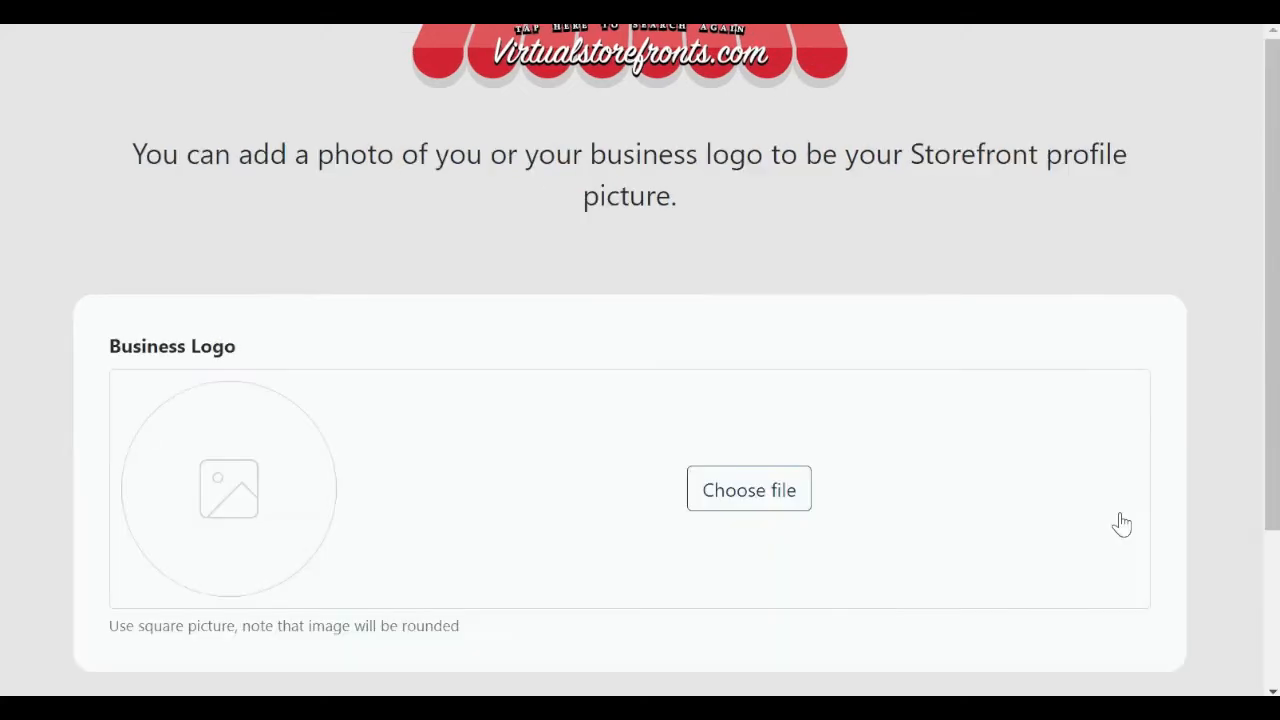
Upload Screenshot (75a).png as the business profile picture and continue.
click(743, 490)
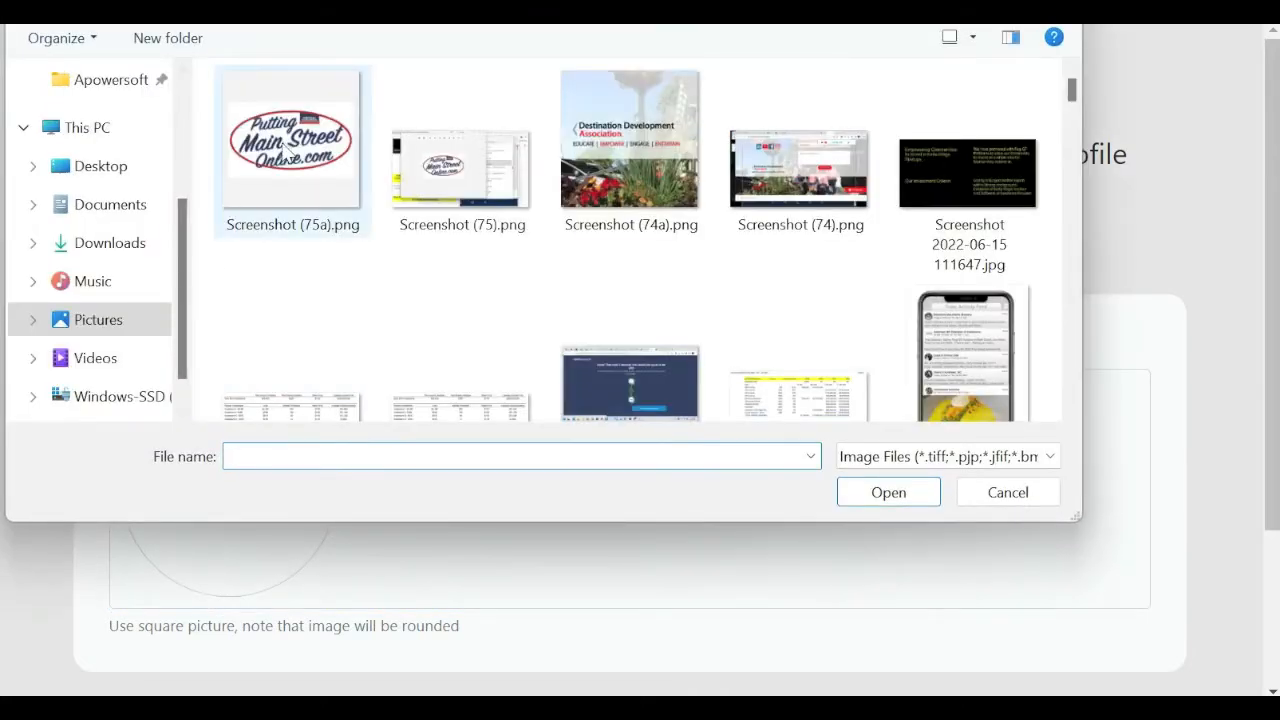
click(287, 150)
click(889, 491)
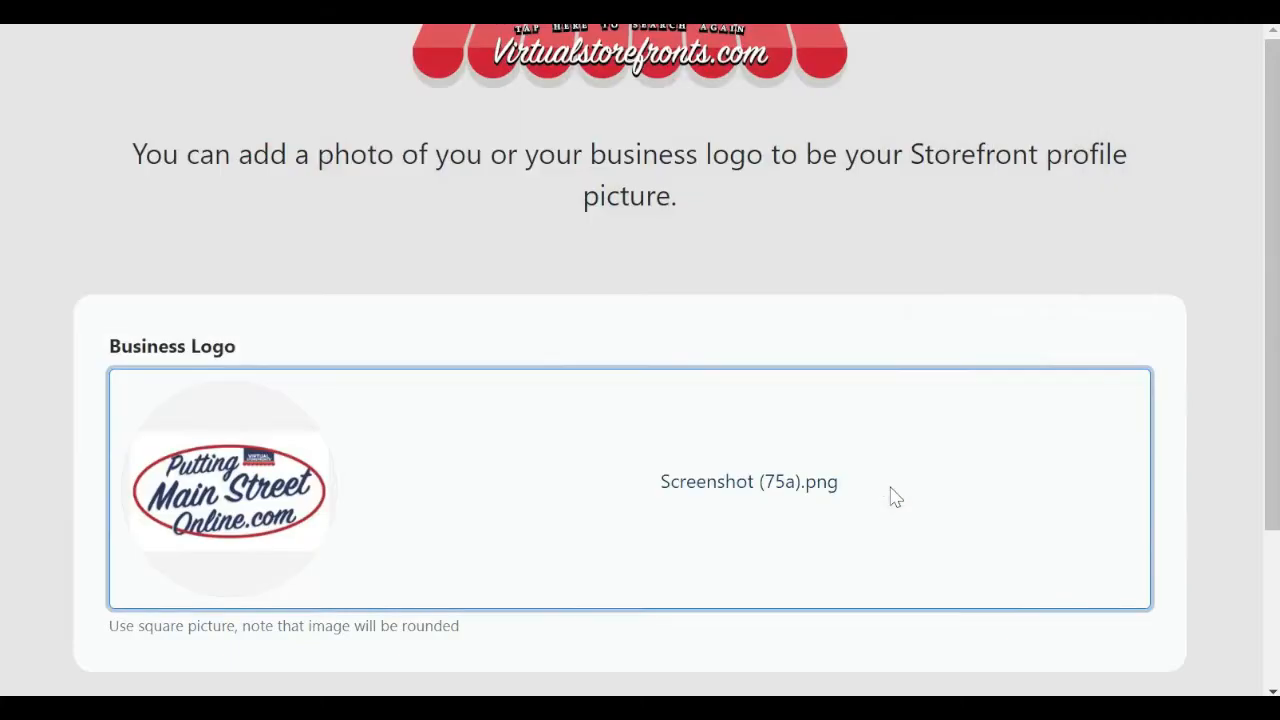
scroll(895, 497, down, 3)
click(1152, 520)
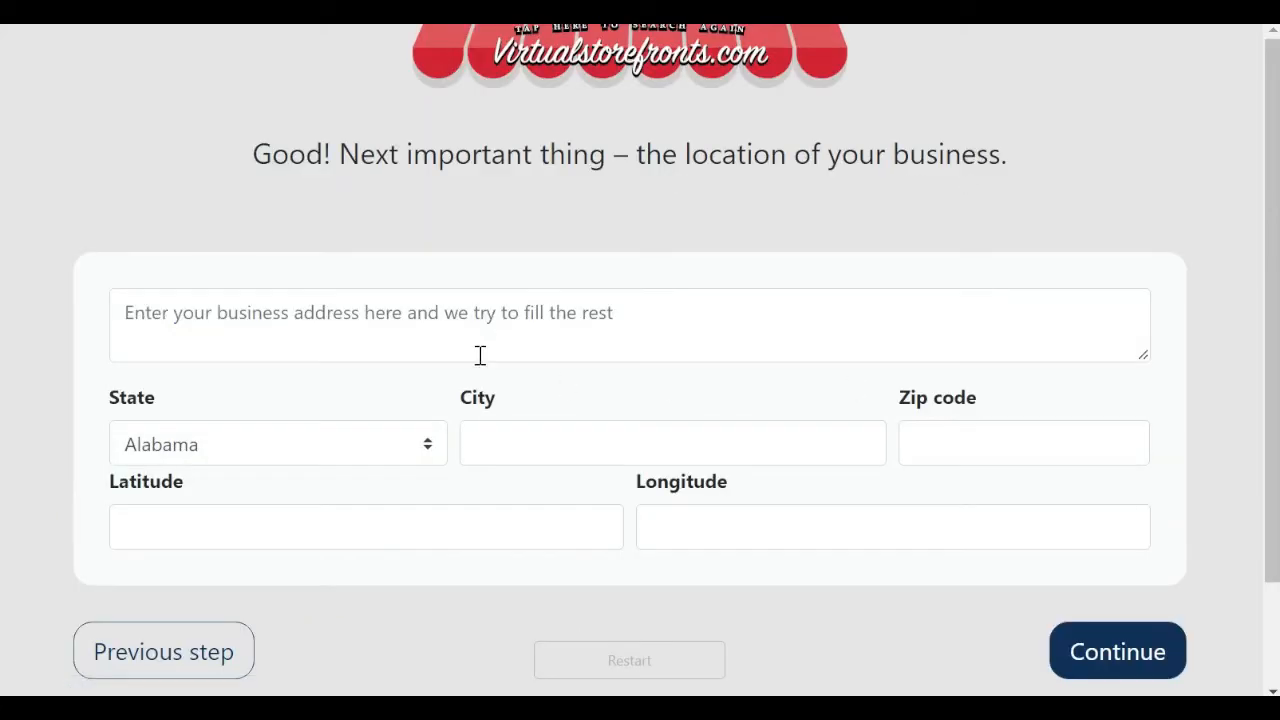
Set the business location to 146 Main Street, Andrews, NC and keep Eastern Time.
click(469, 331)
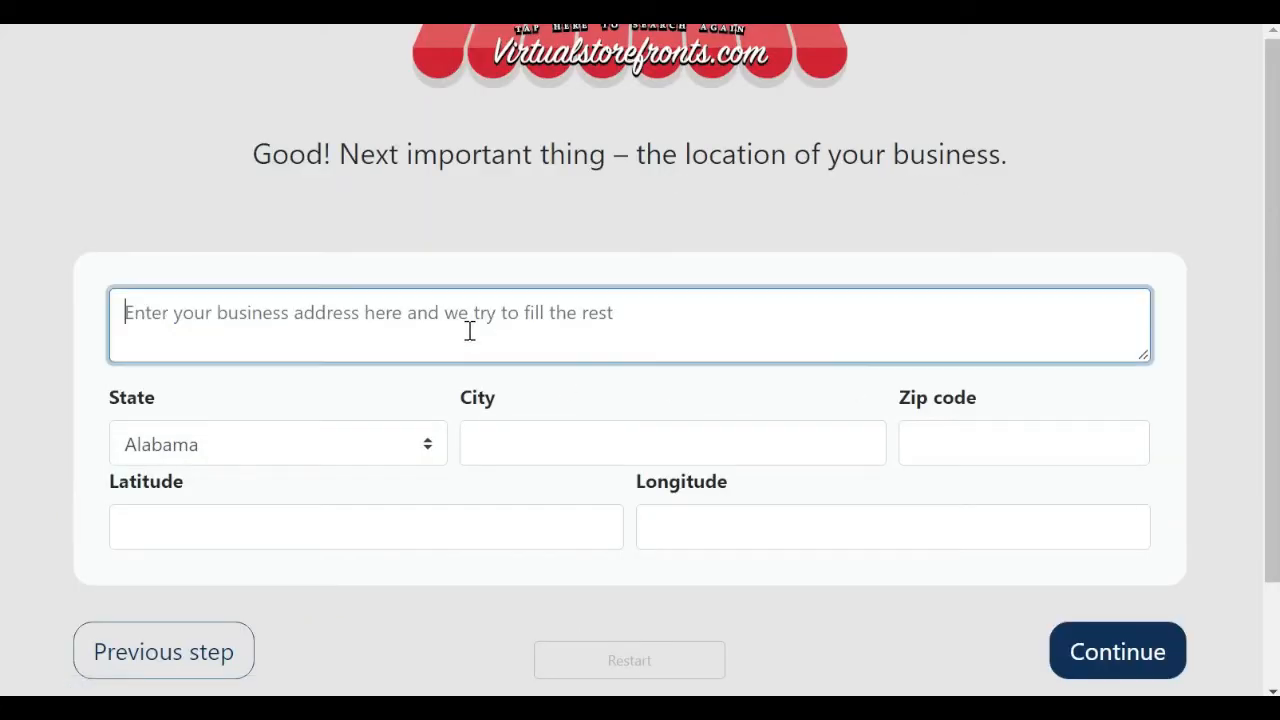
text(146 Ma)
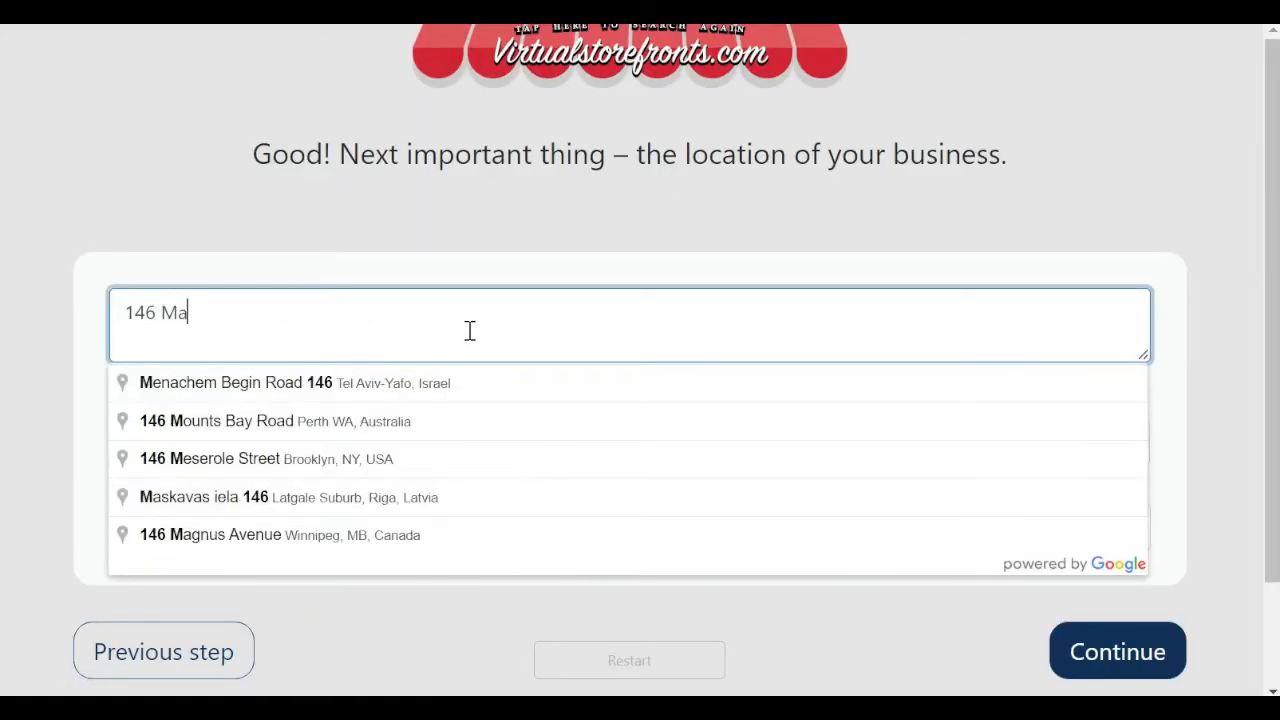
text(in Street )
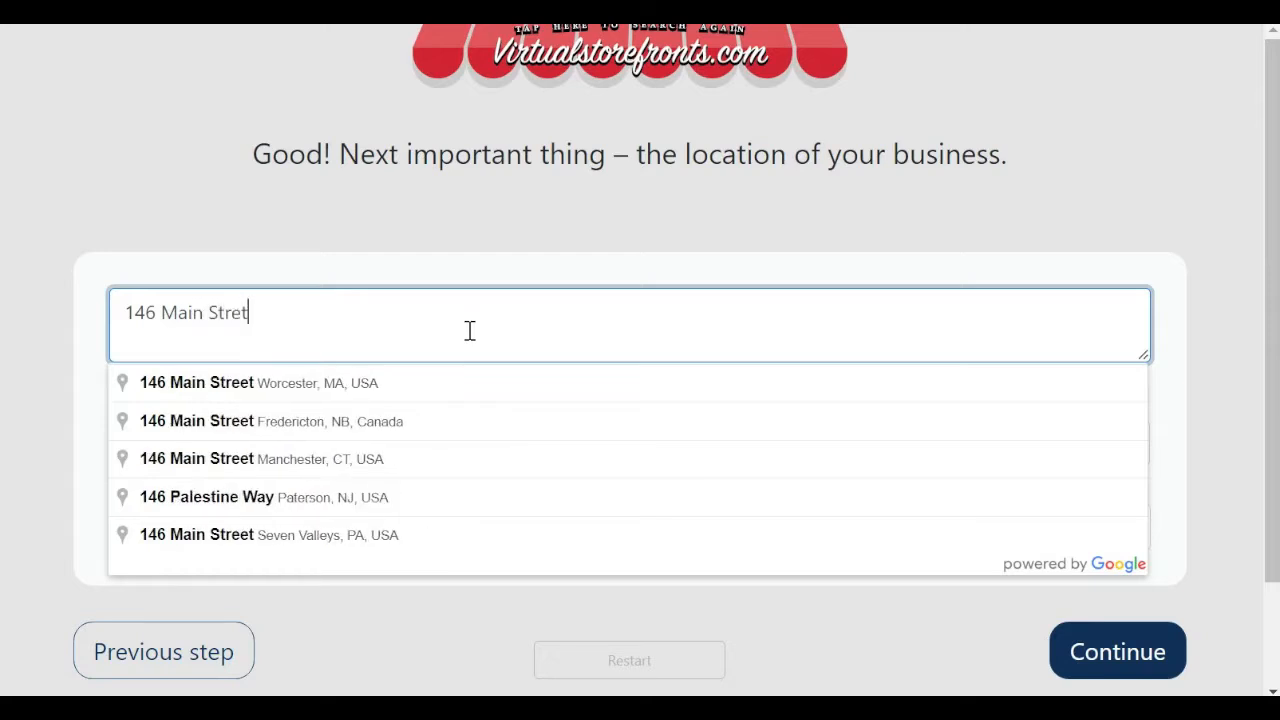
text(andrews)
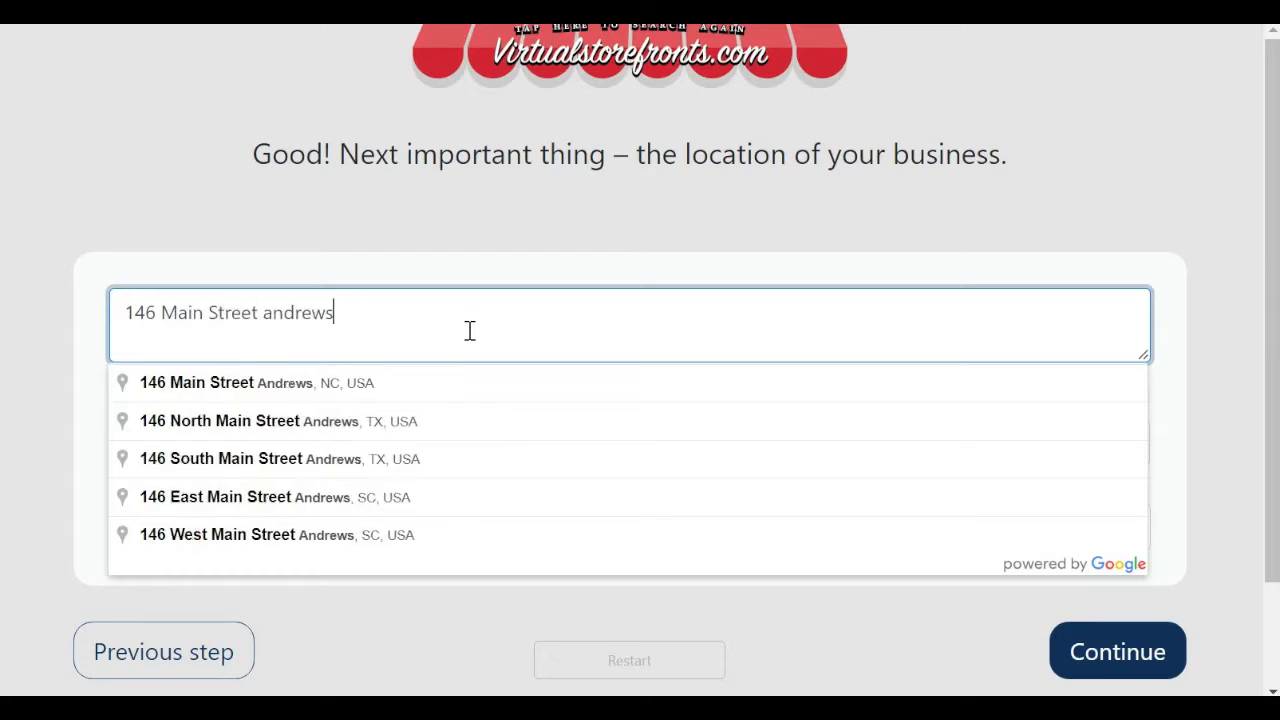
click(447, 383)
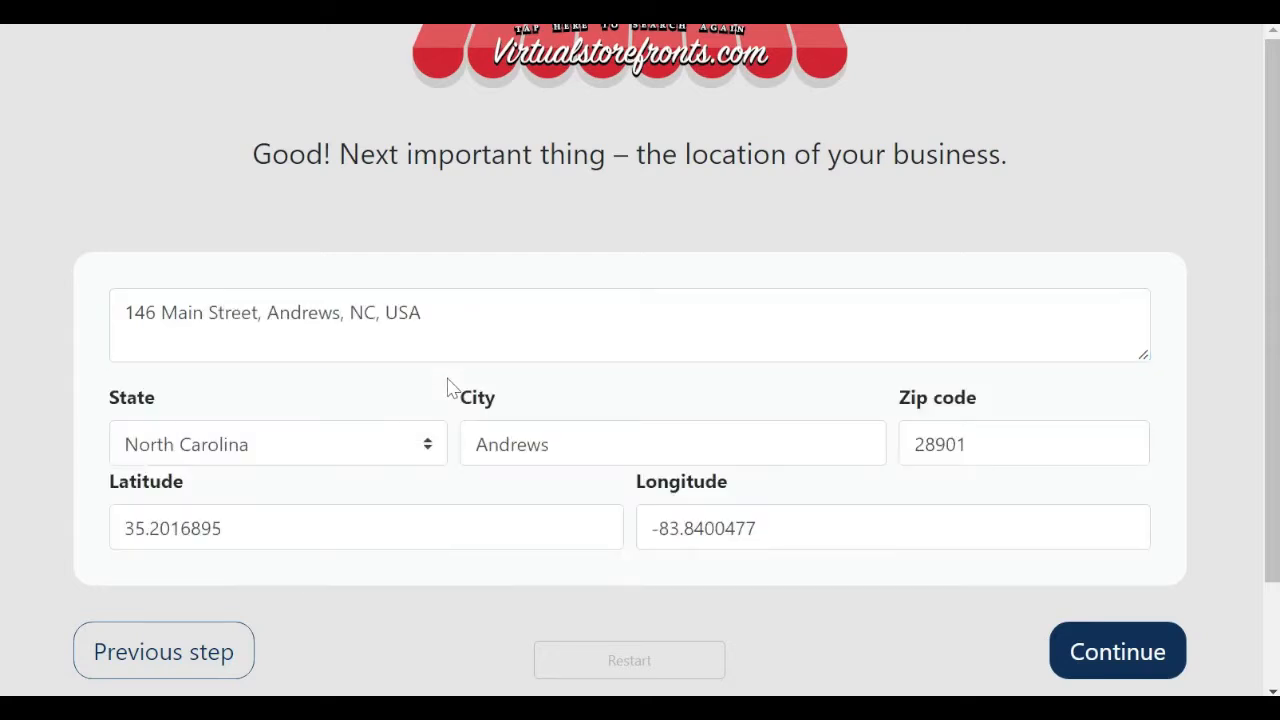
click(1120, 652)
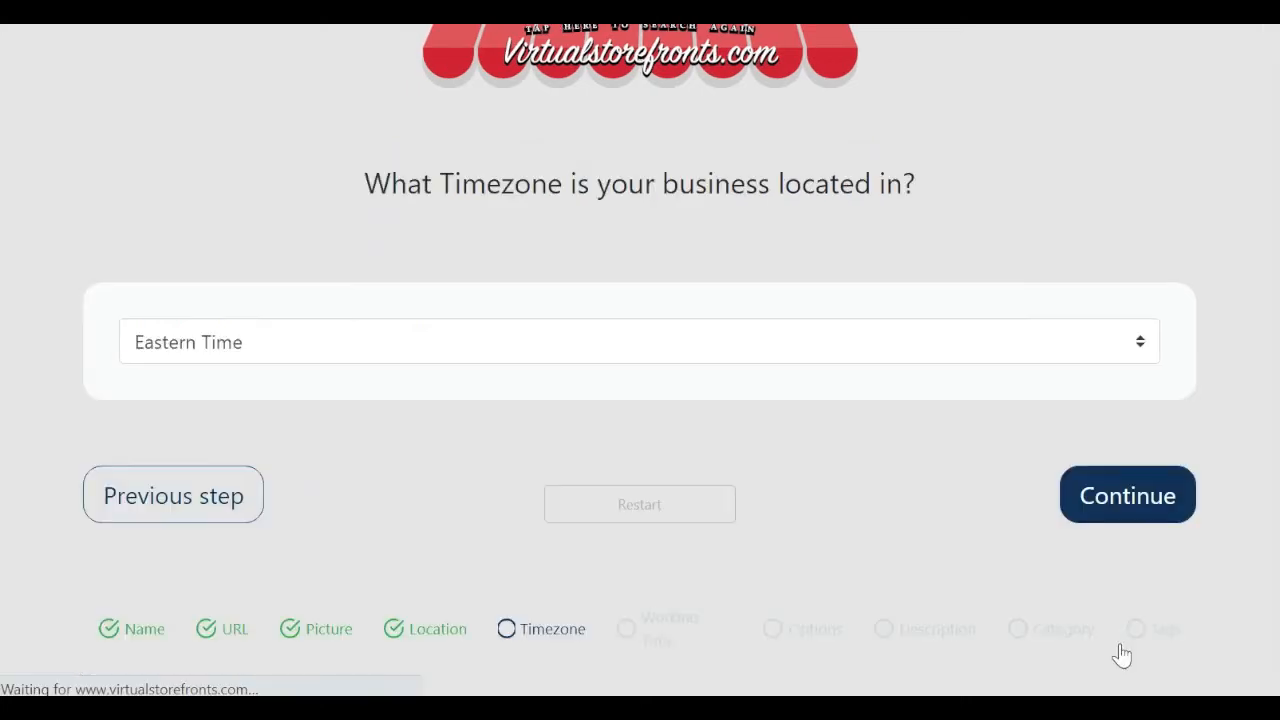
click(1147, 497)
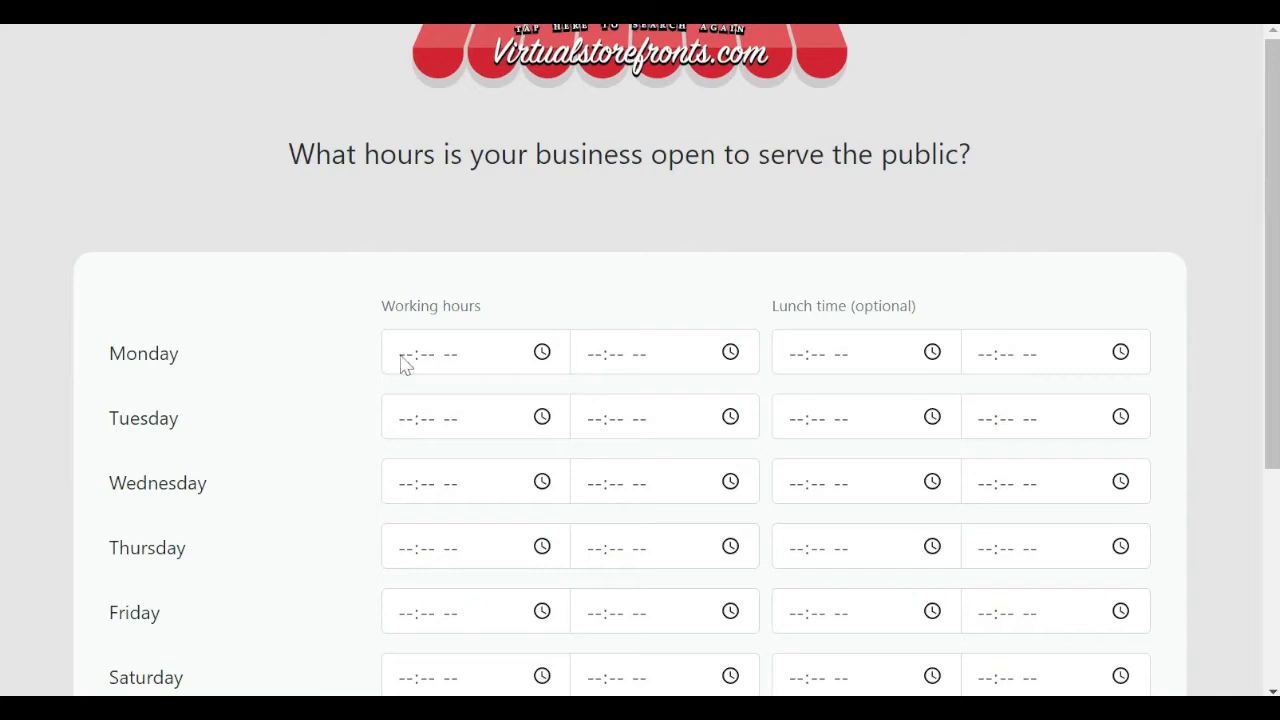
Enter 09:00 AM to 06:00 PM hours for Monday, Tuesday and Wednesday.
click(401, 361)
text(0900a)
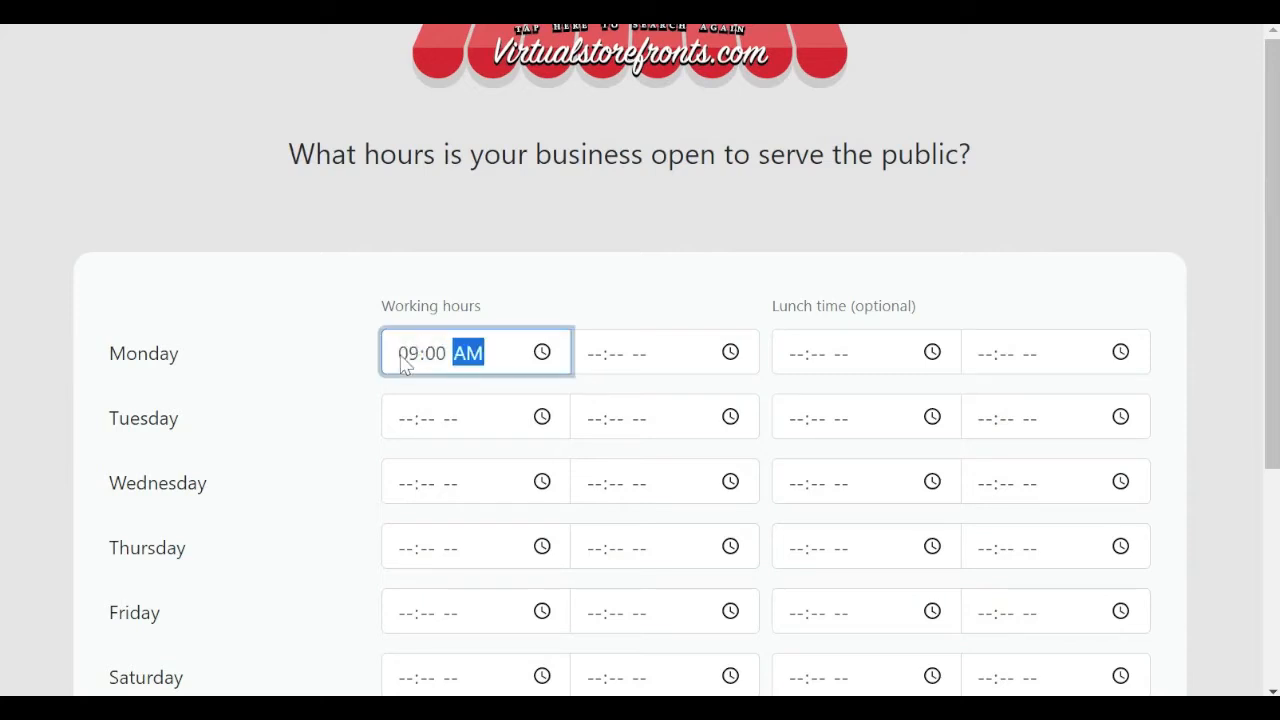
key(Tab)
text(0600)
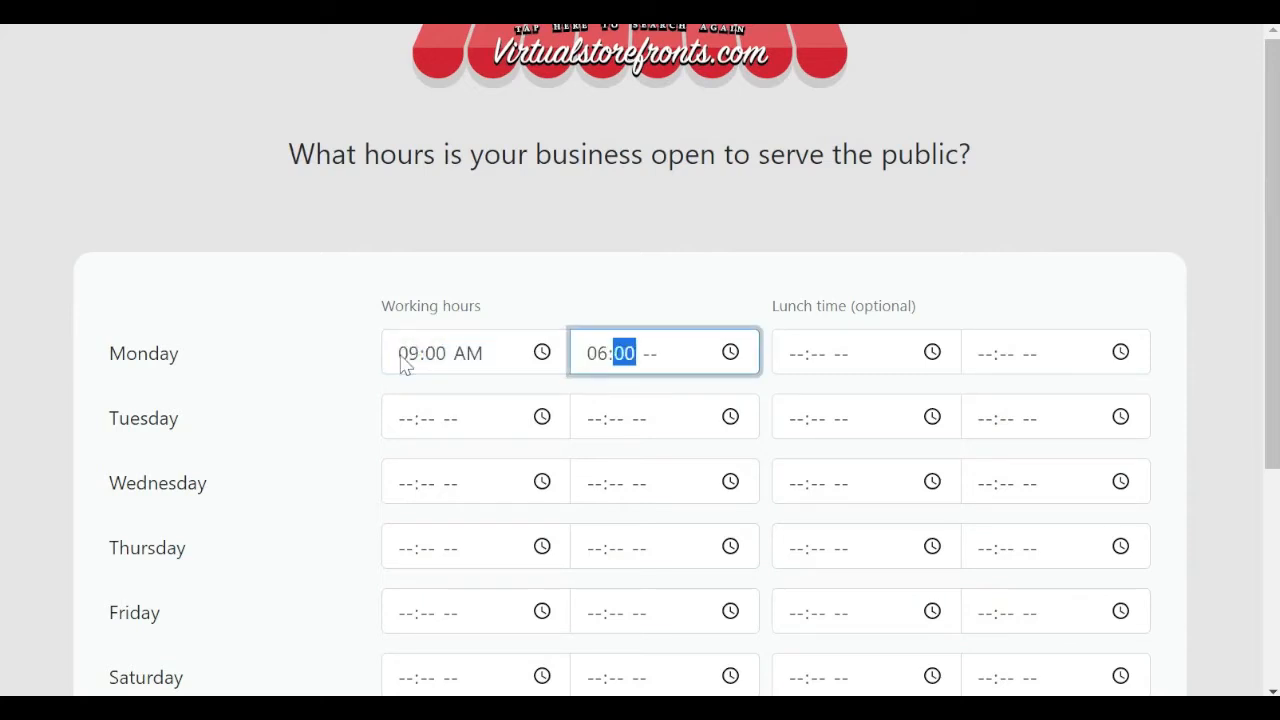
text(p)
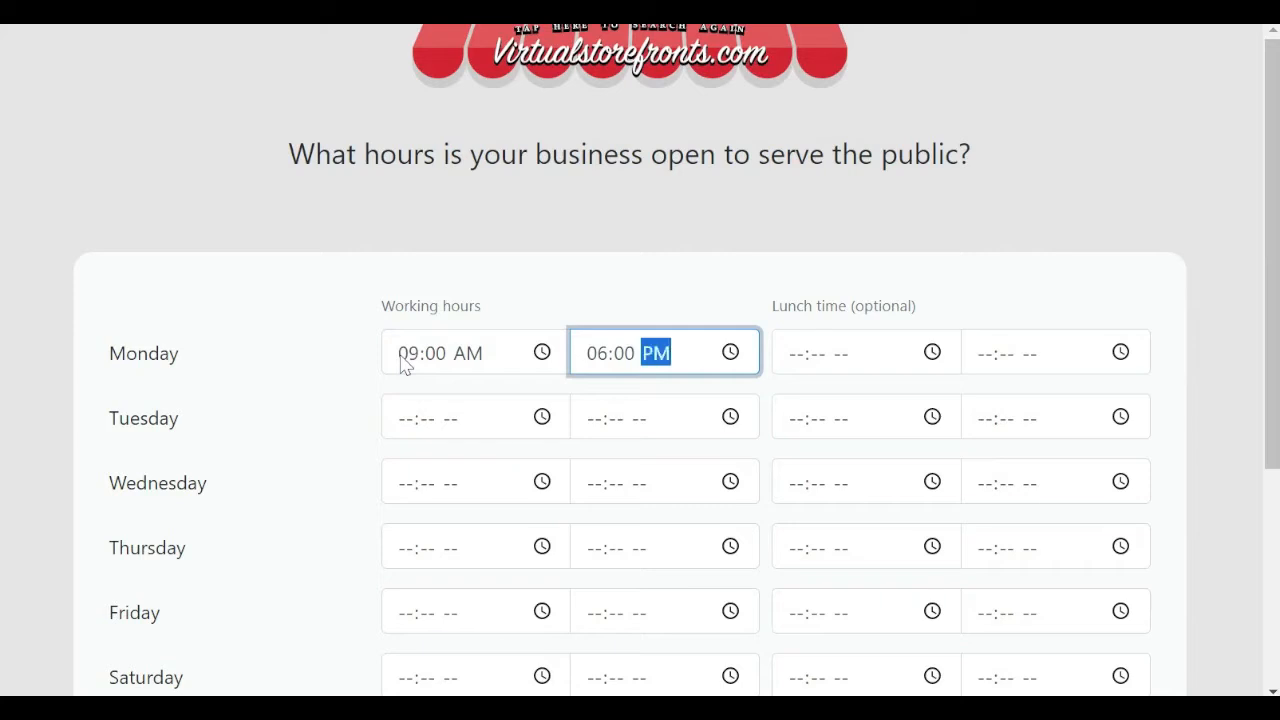
click(404, 418)
text(09:-- --)
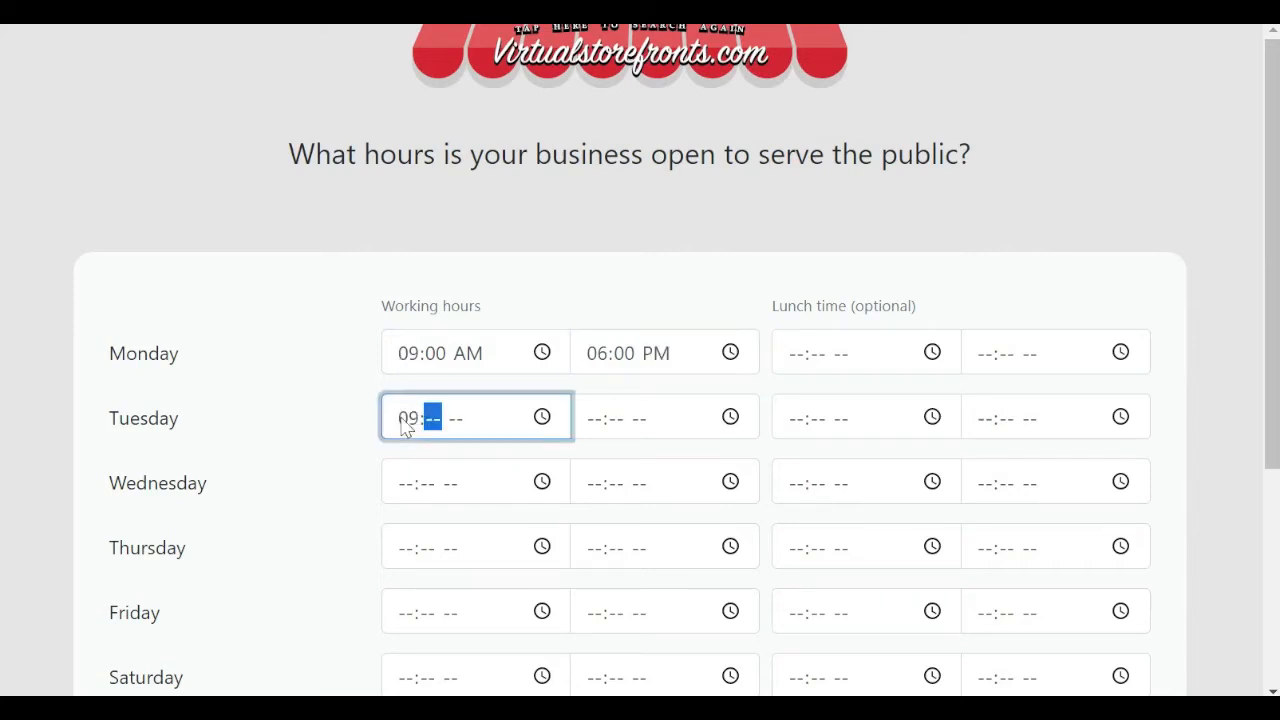
text(00a)
key(Tab)
text(0600p)
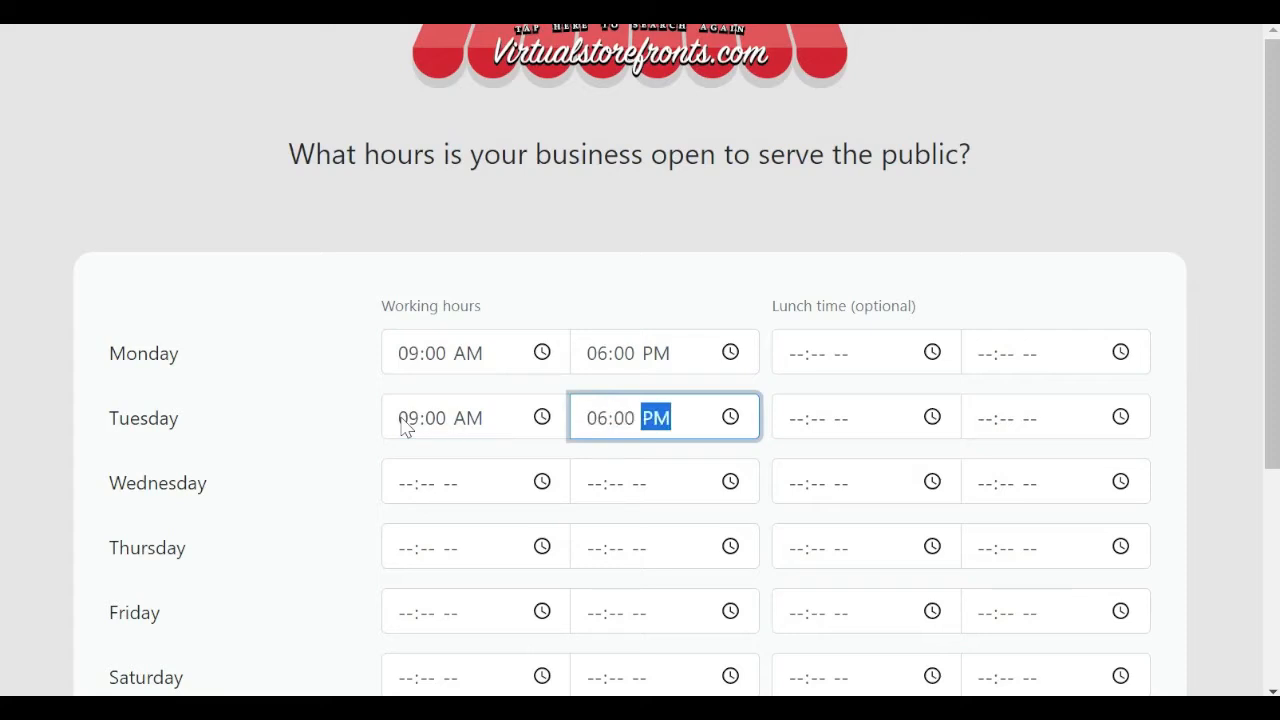
click(400, 487)
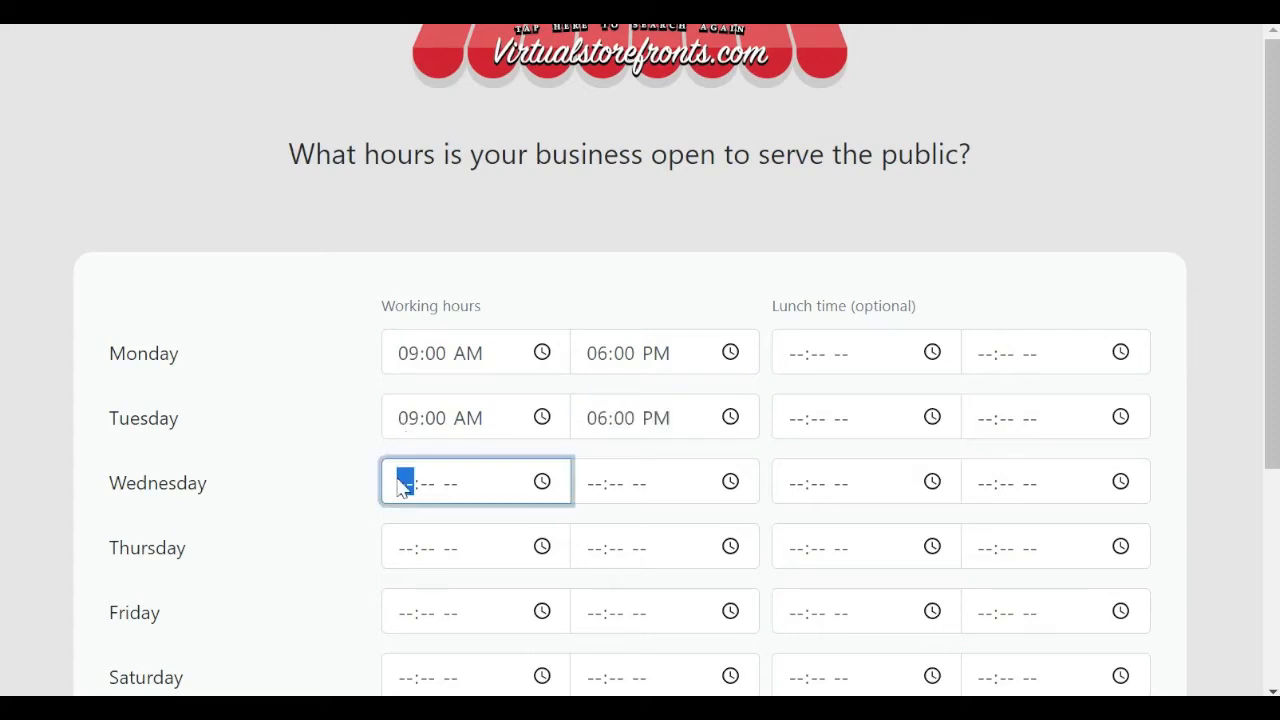
text(0900a)
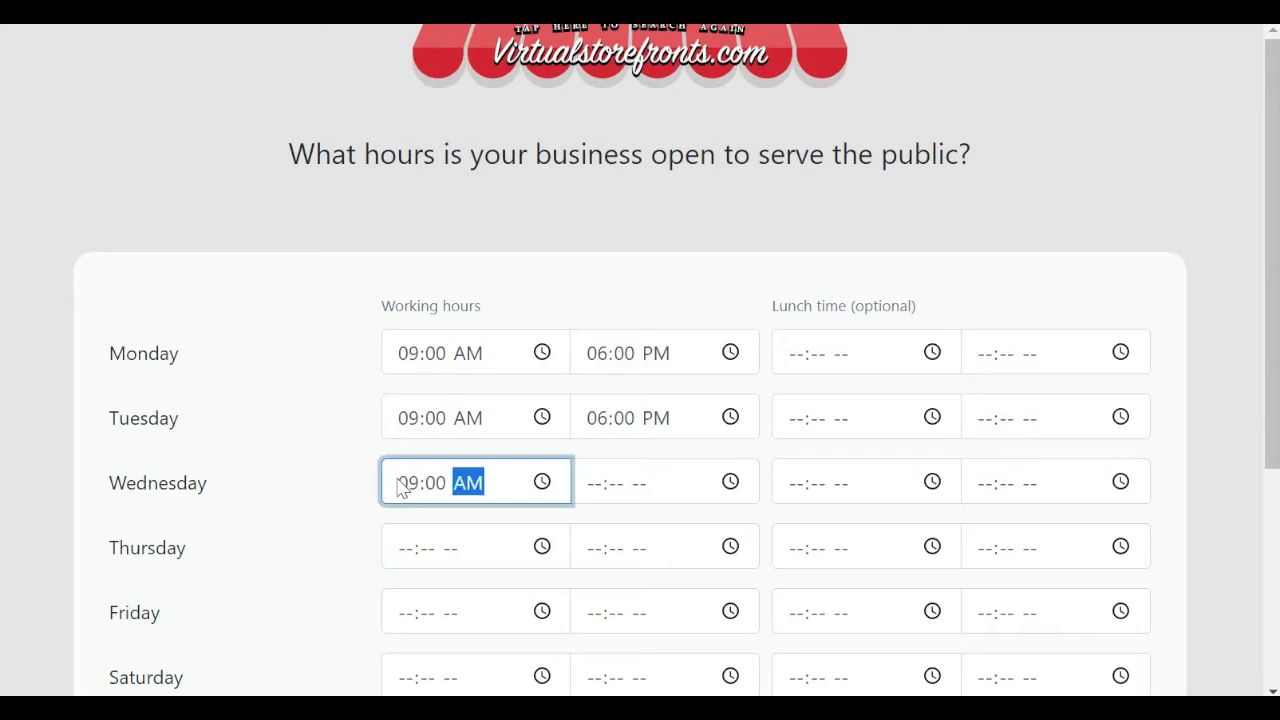
key(Tab)
text(0600p)
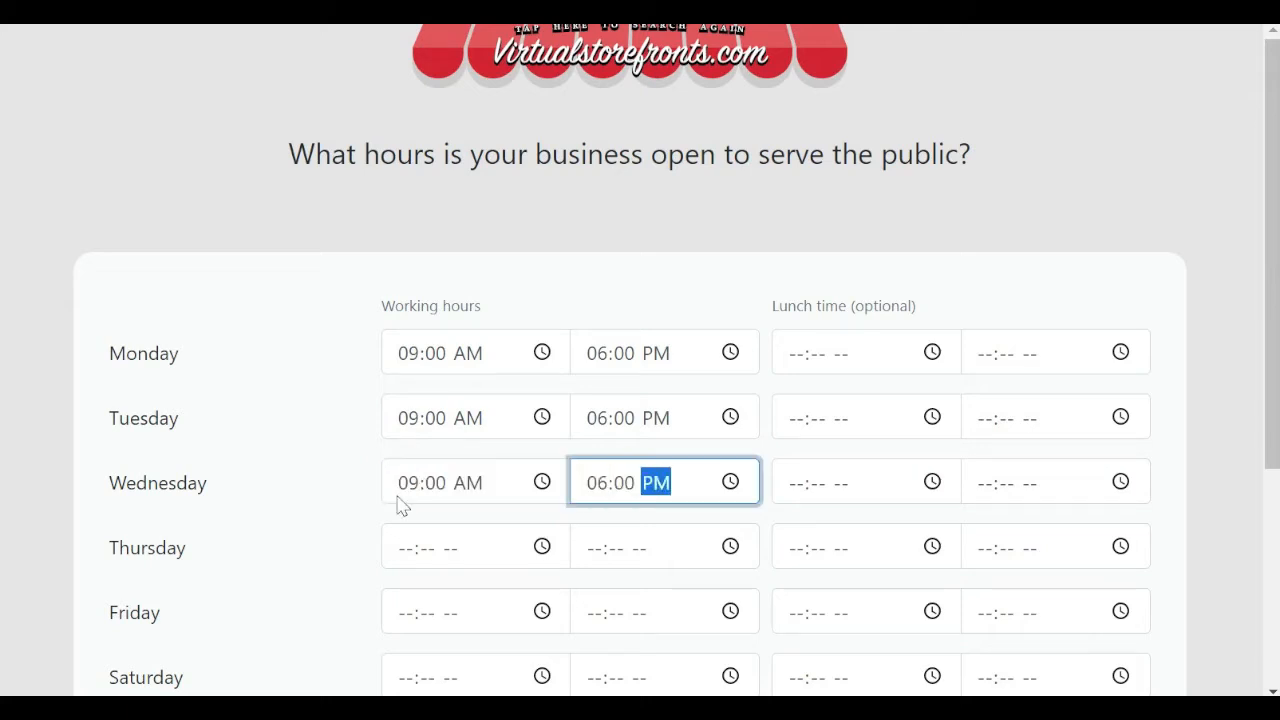
Enter 09:00 AM to 06:00 PM for Thursday, Friday and Saturday, then submit the hours.
click(405, 548)
text(0900a)
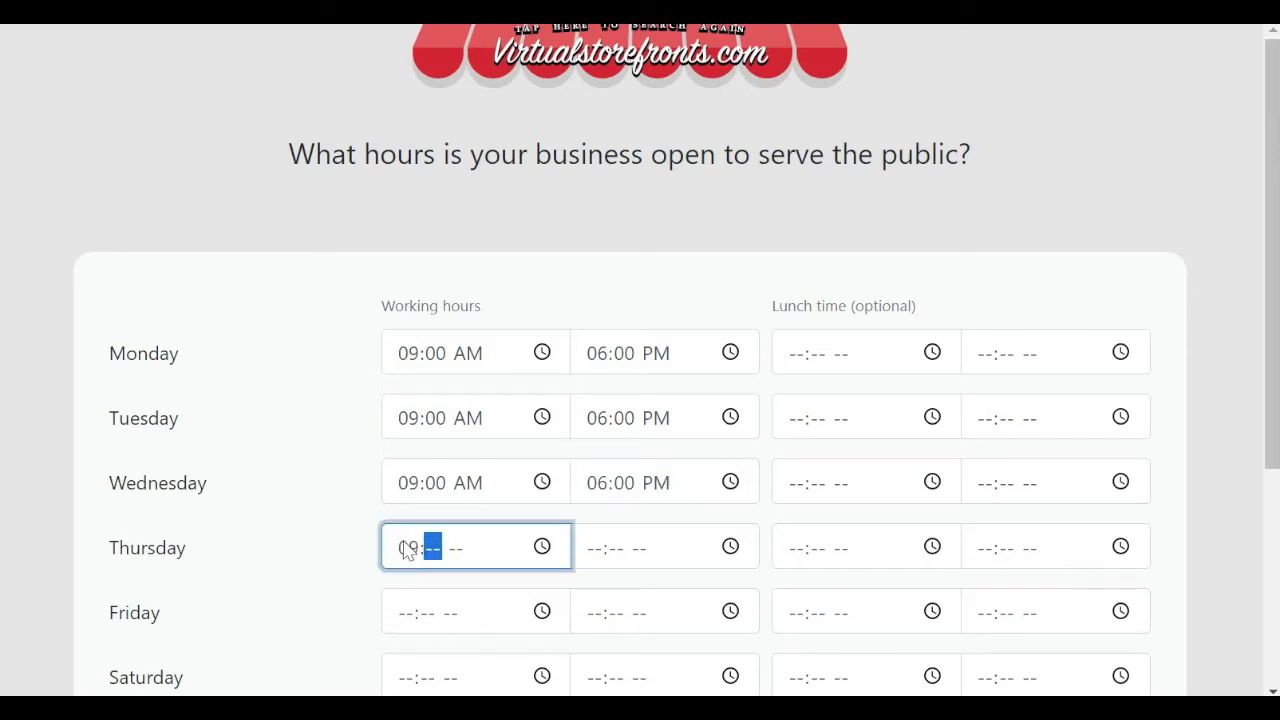
key(Tab)
text(0)
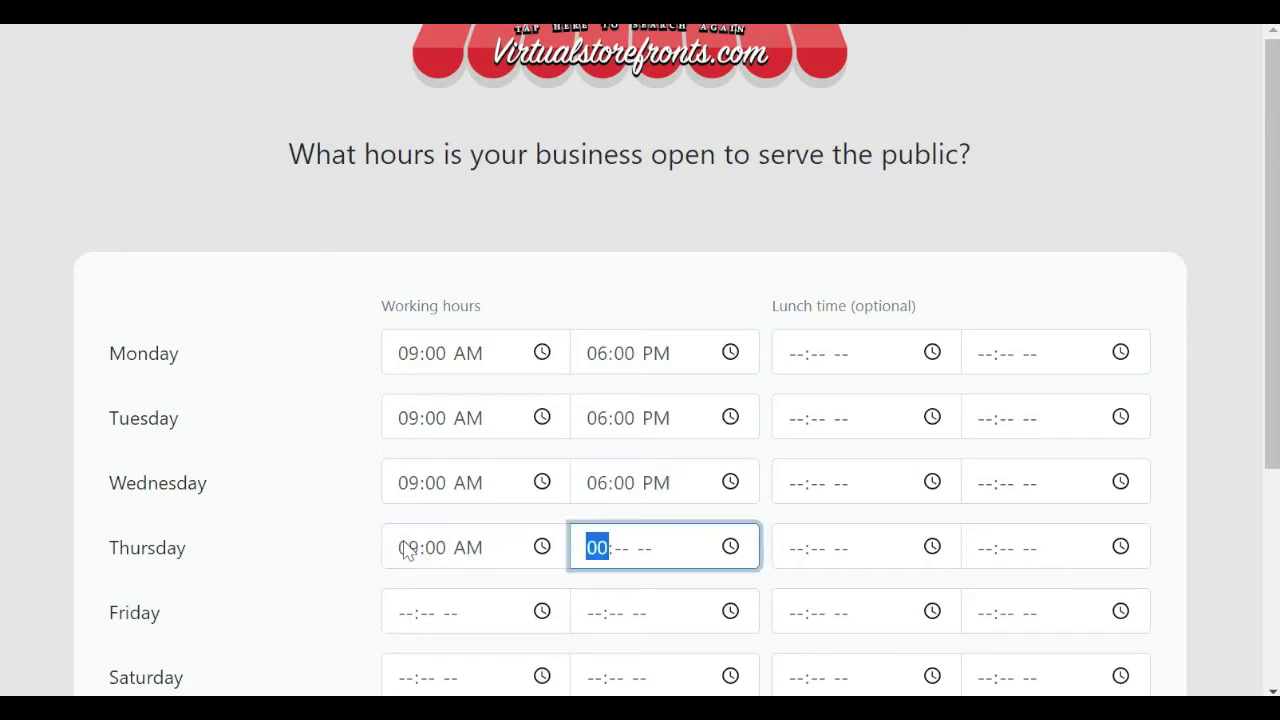
text(600p)
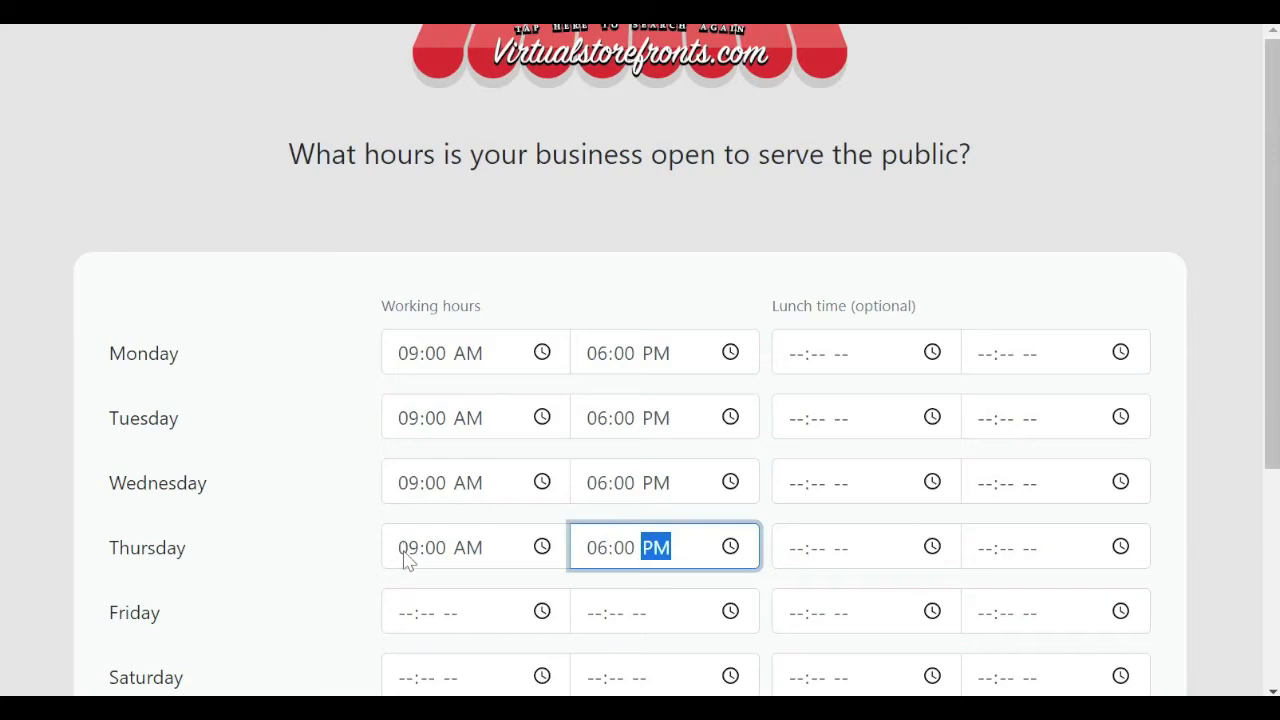
click(404, 621)
text(0900a)
key(Tab)
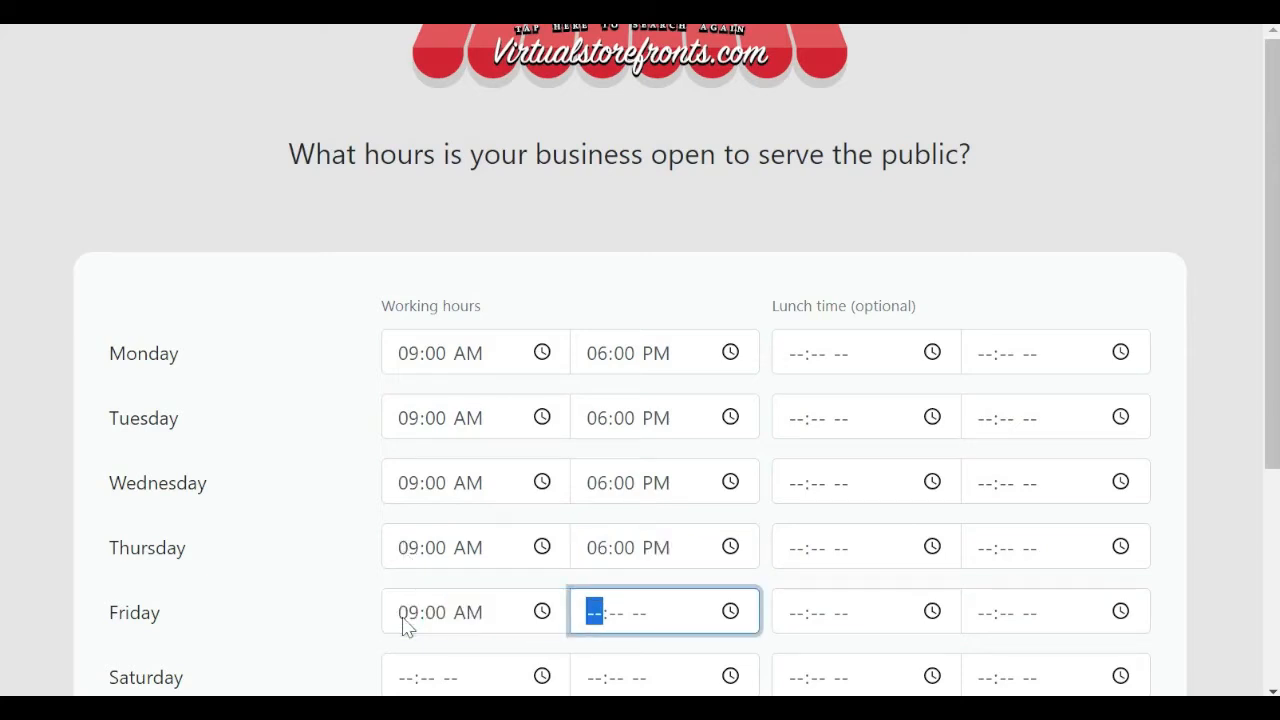
text(09:-- --)
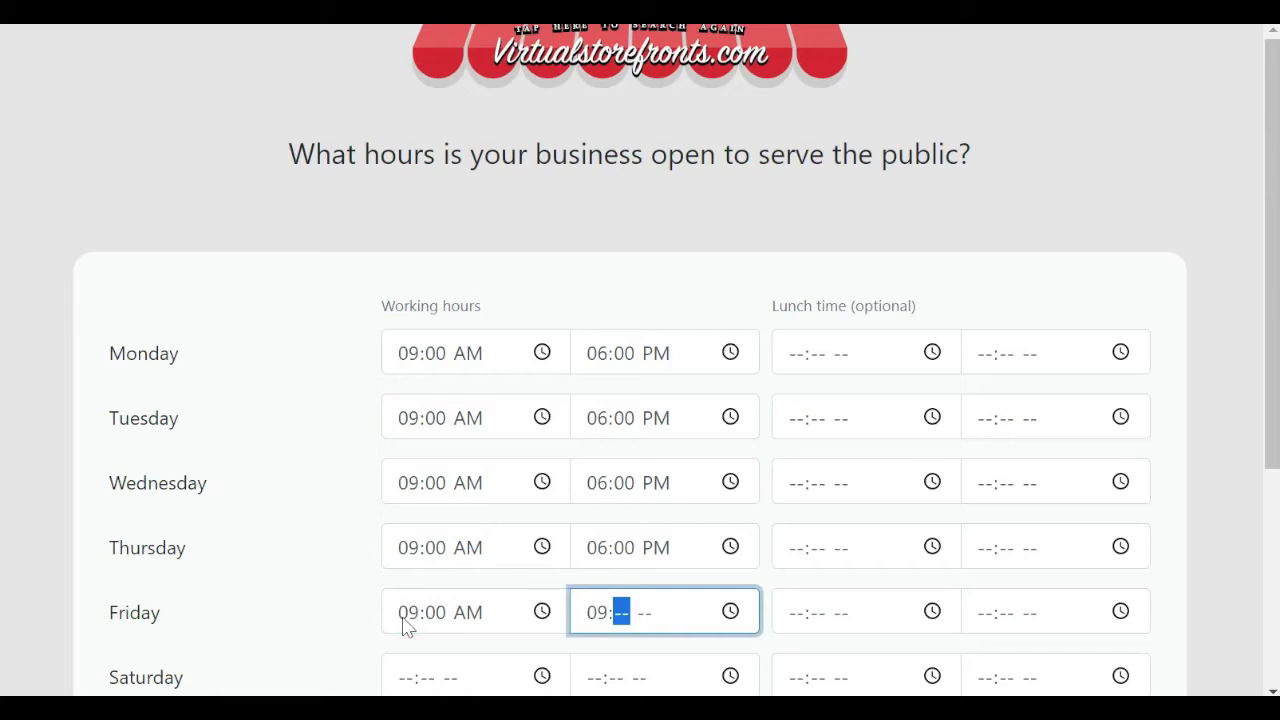
click(596, 616)
text(0600p)
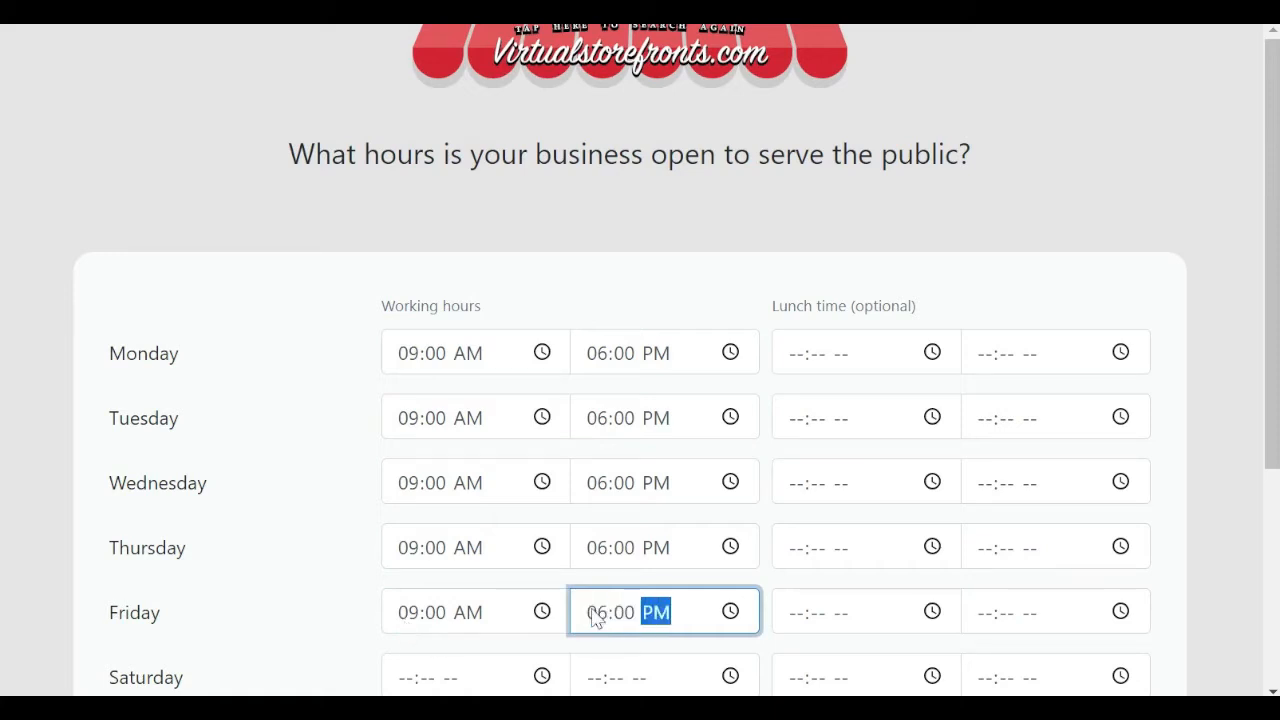
click(403, 679)
text(09:-- --)
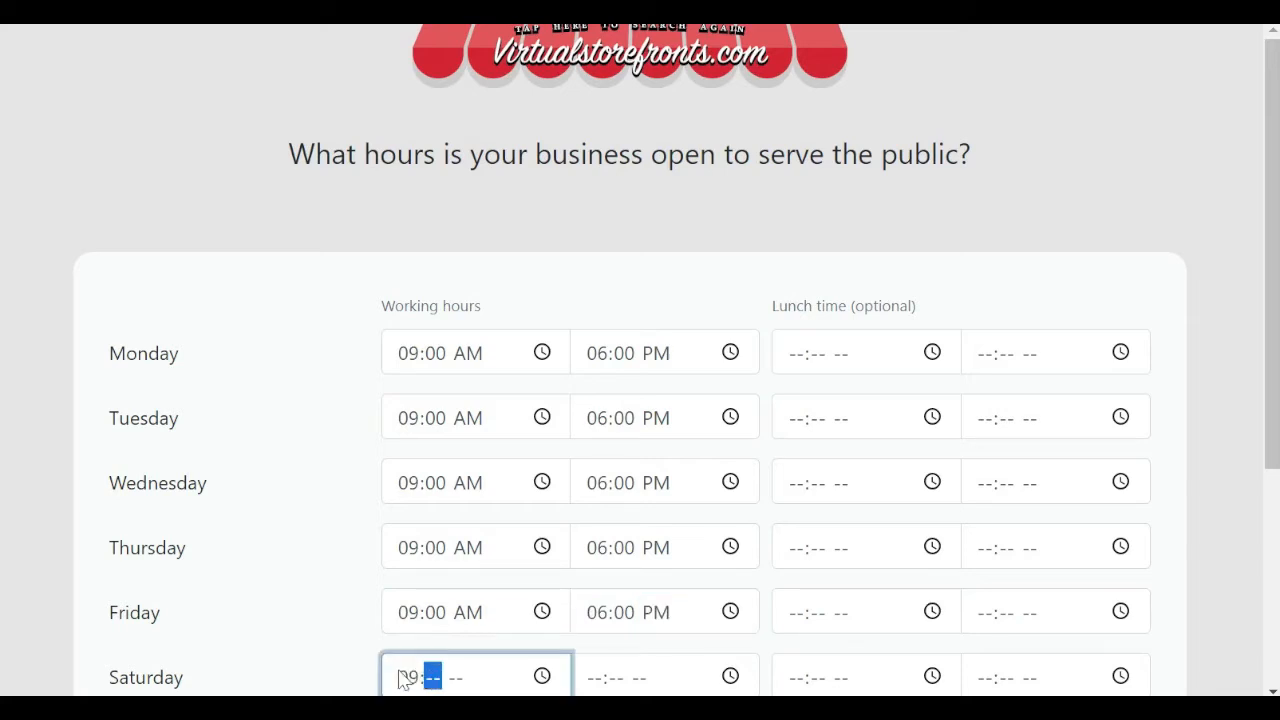
text(00a)
key(Tab)
text(0600p)
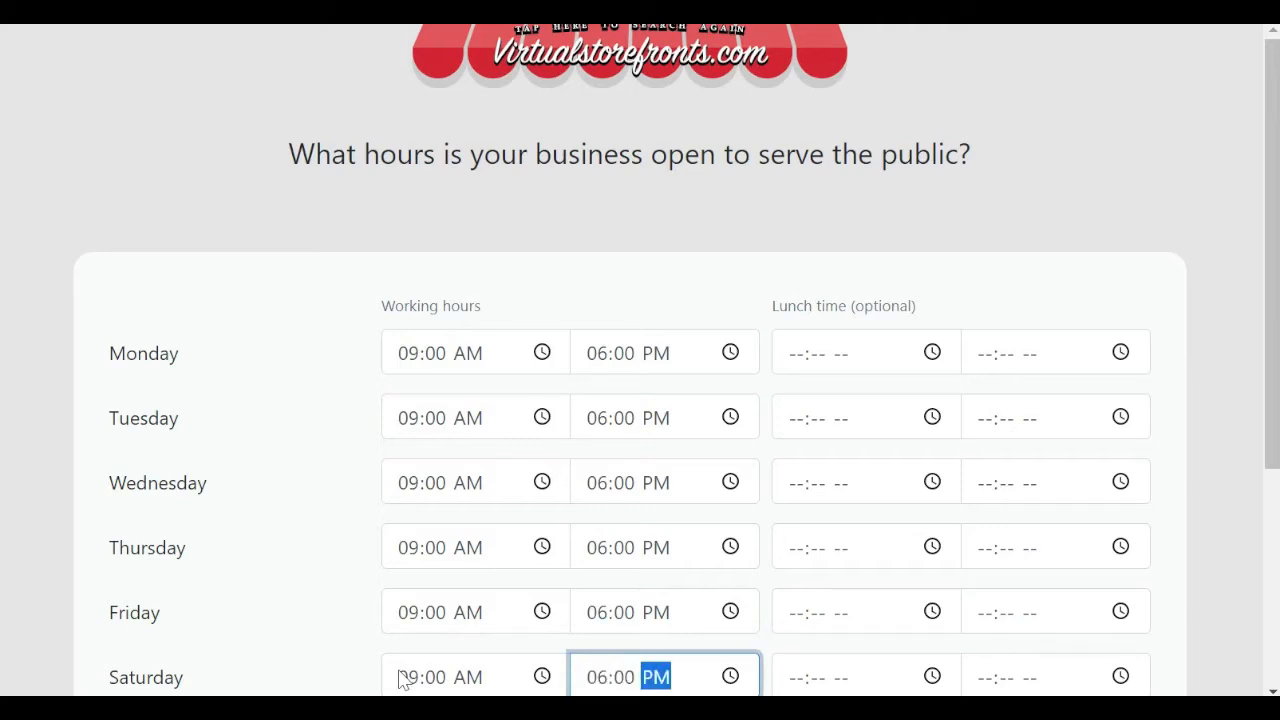
scroll(400, 679, down, 3)
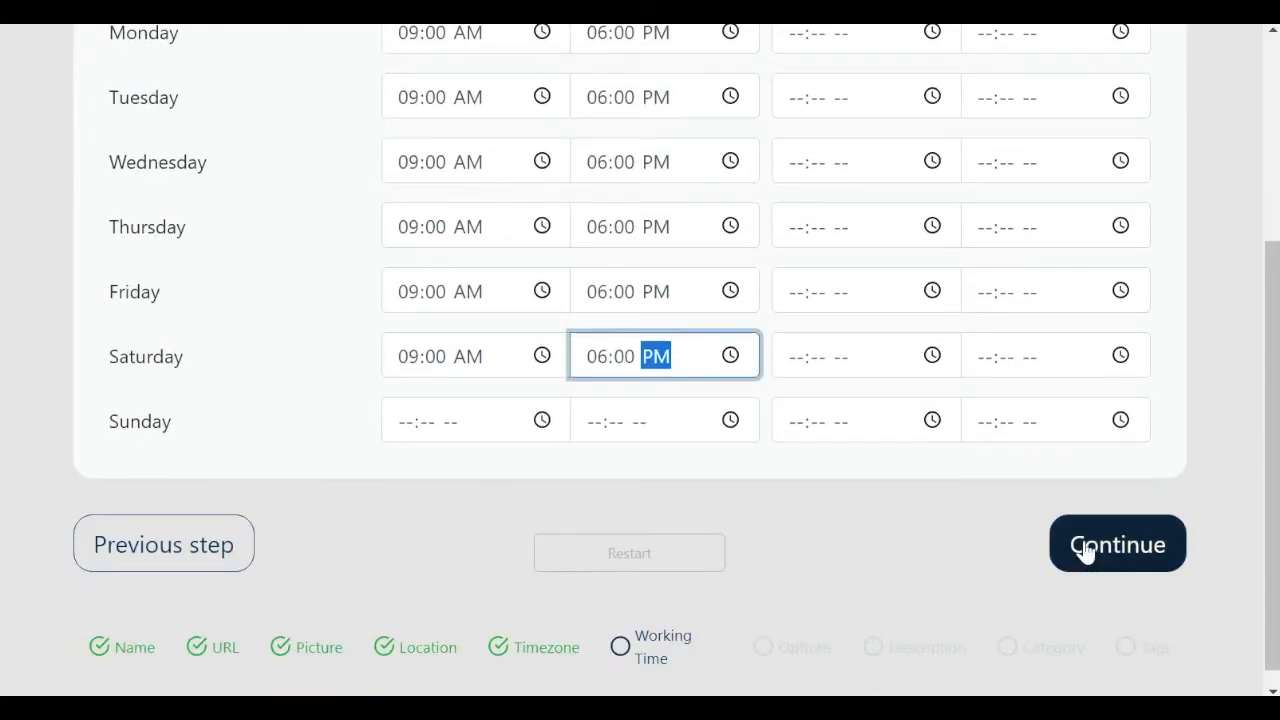
click(1086, 553)
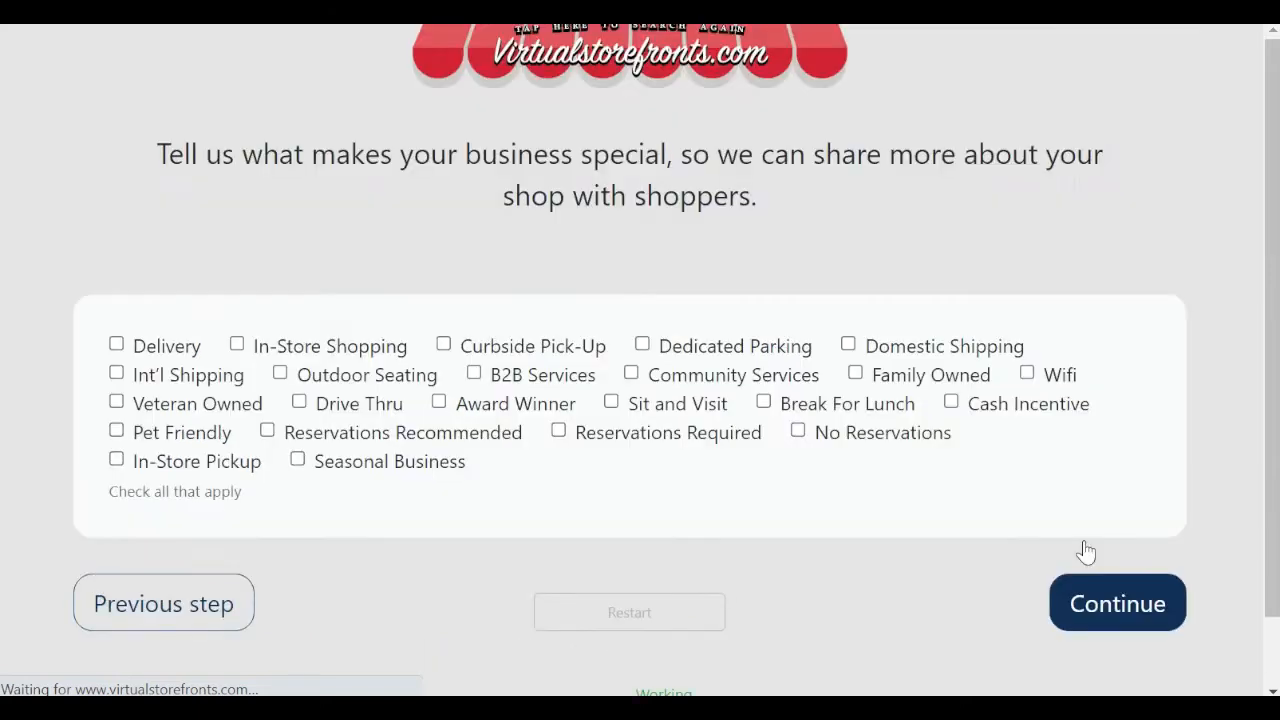
Tick B2B Services as a business feature and continue.
click(510, 385)
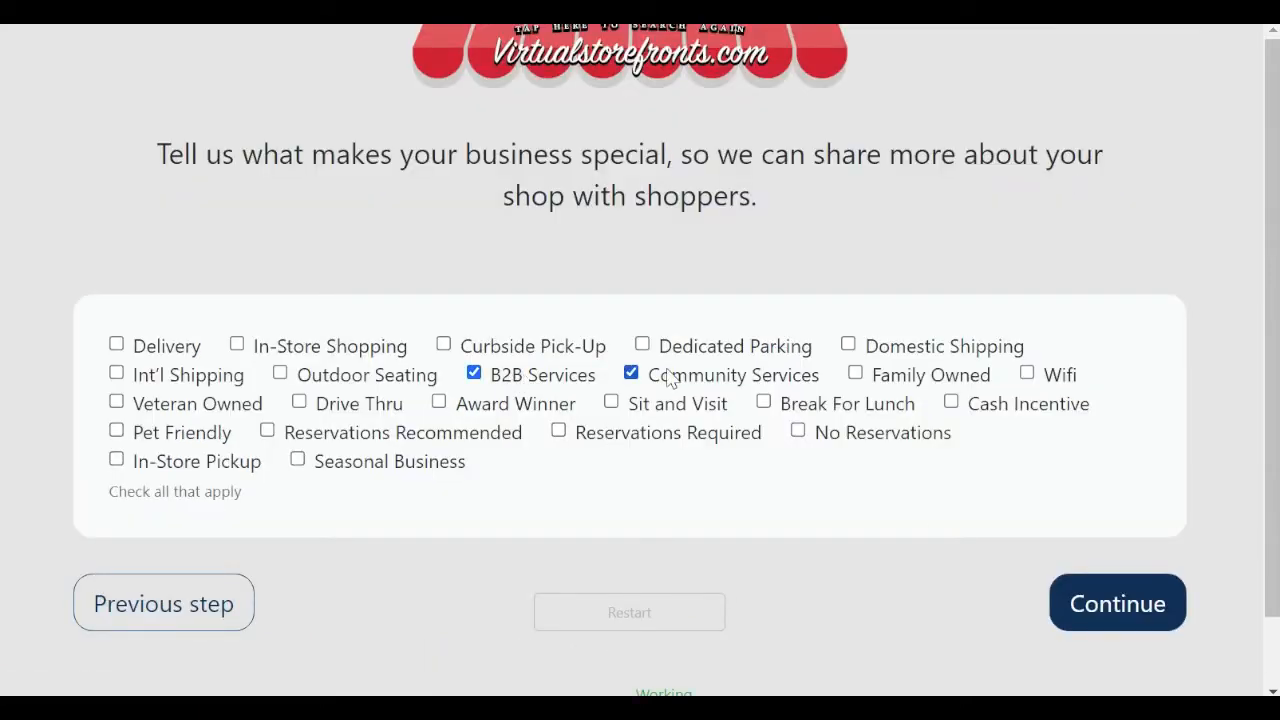
click(1117, 608)
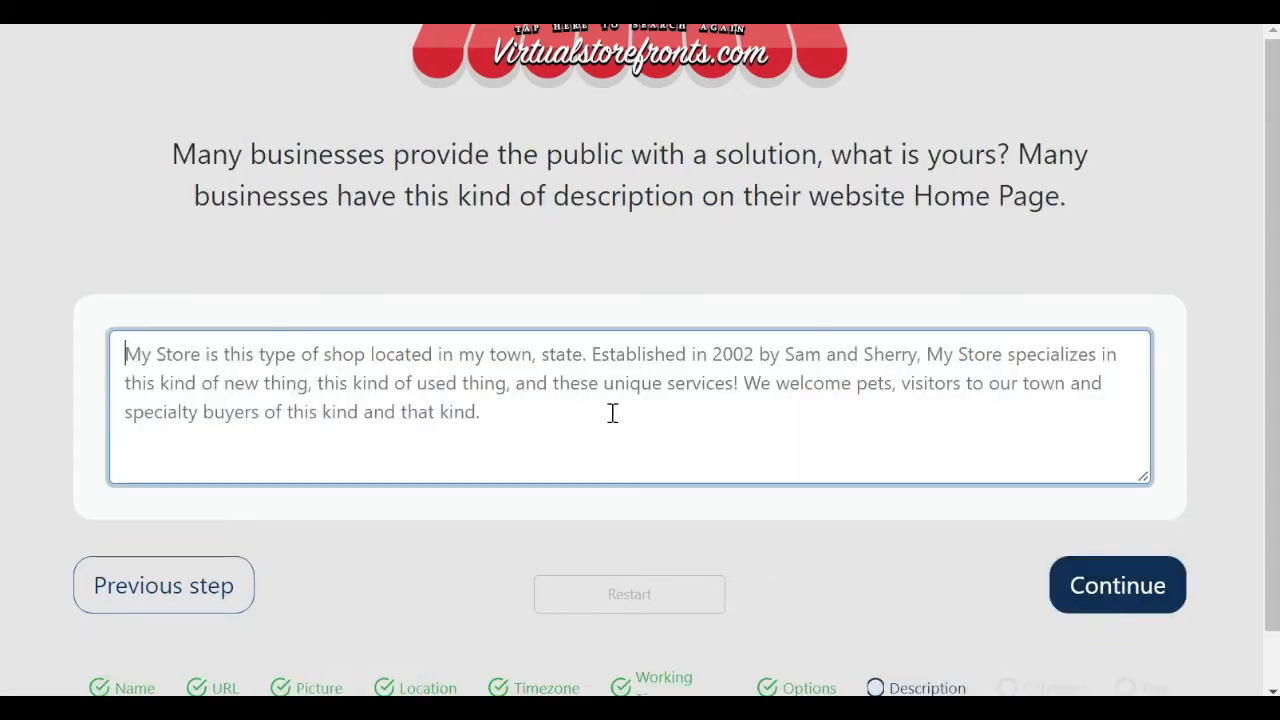
Select the company description paragraphs in the notes for copying.
key(alt+Tab)
scroll(894, 297, down, 2)
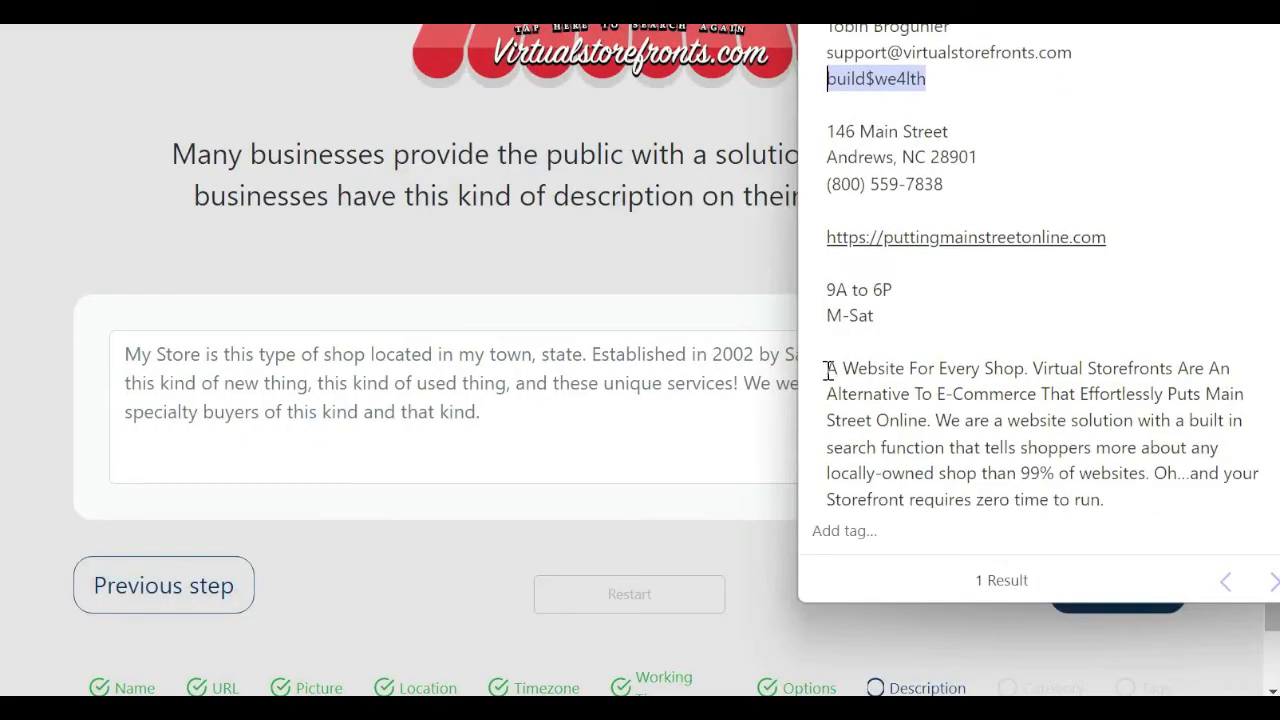
scroll(938, 390, down, 5)
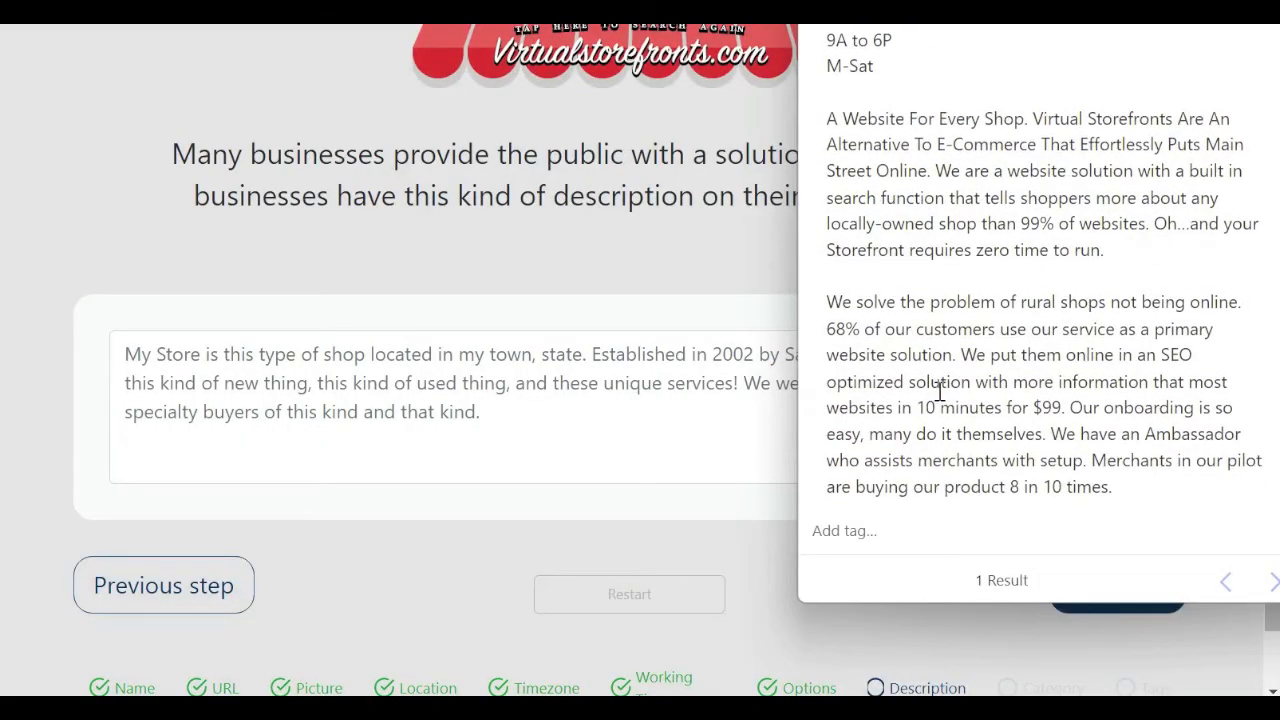
scroll(938, 390, down, 2)
key(ctrl+a)
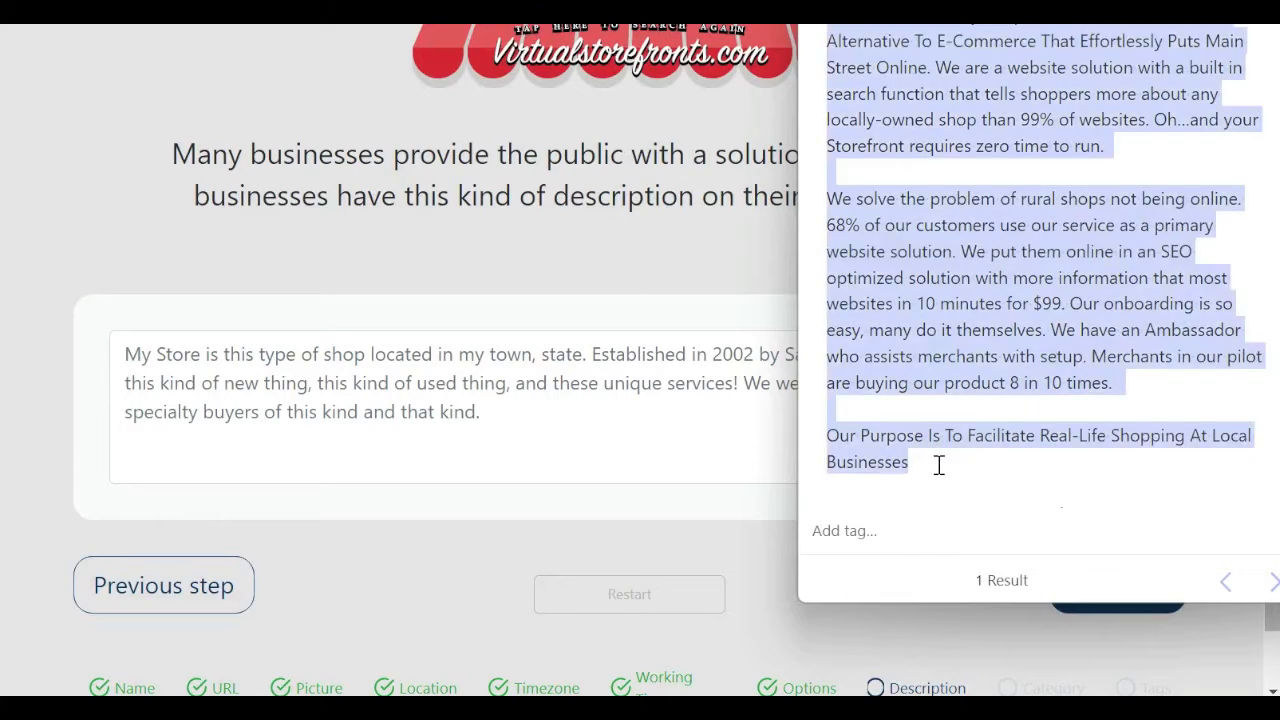
scroll(938, 464, up, 2)
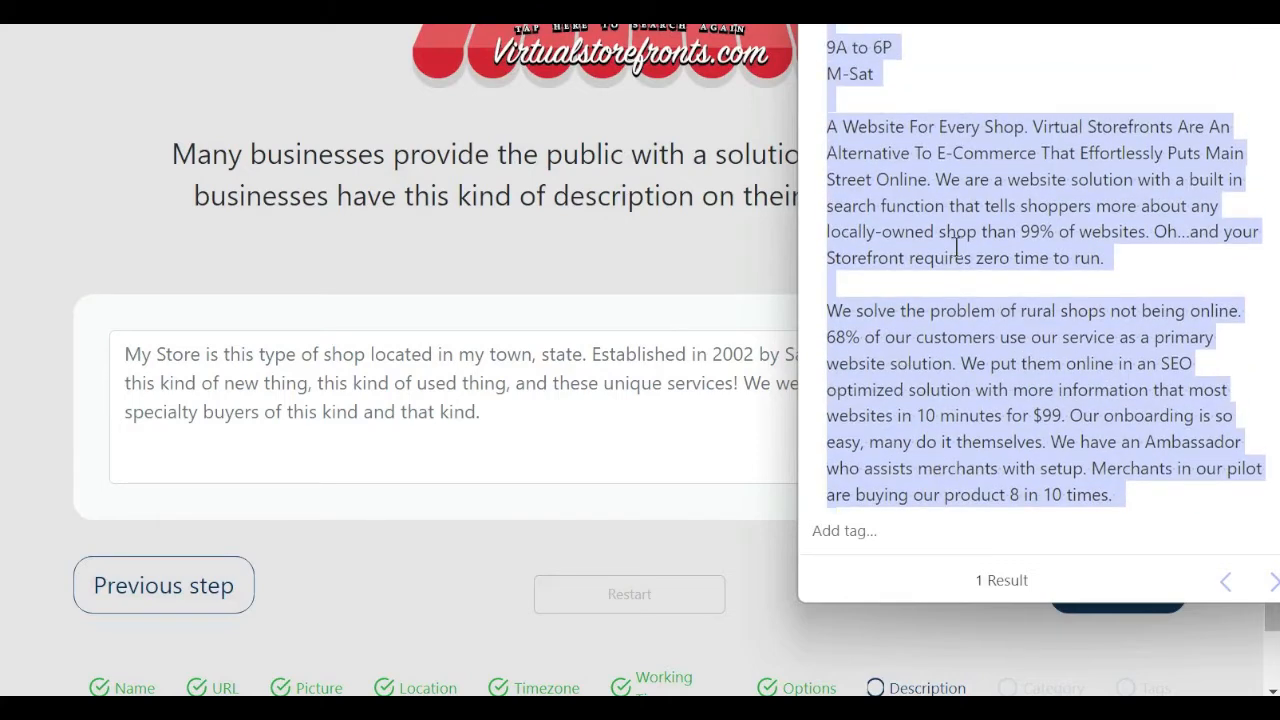
drag(831, 128, 1015, 389)
scroll(1023, 400, down, 2)
scroll(1023, 400, down, 1)
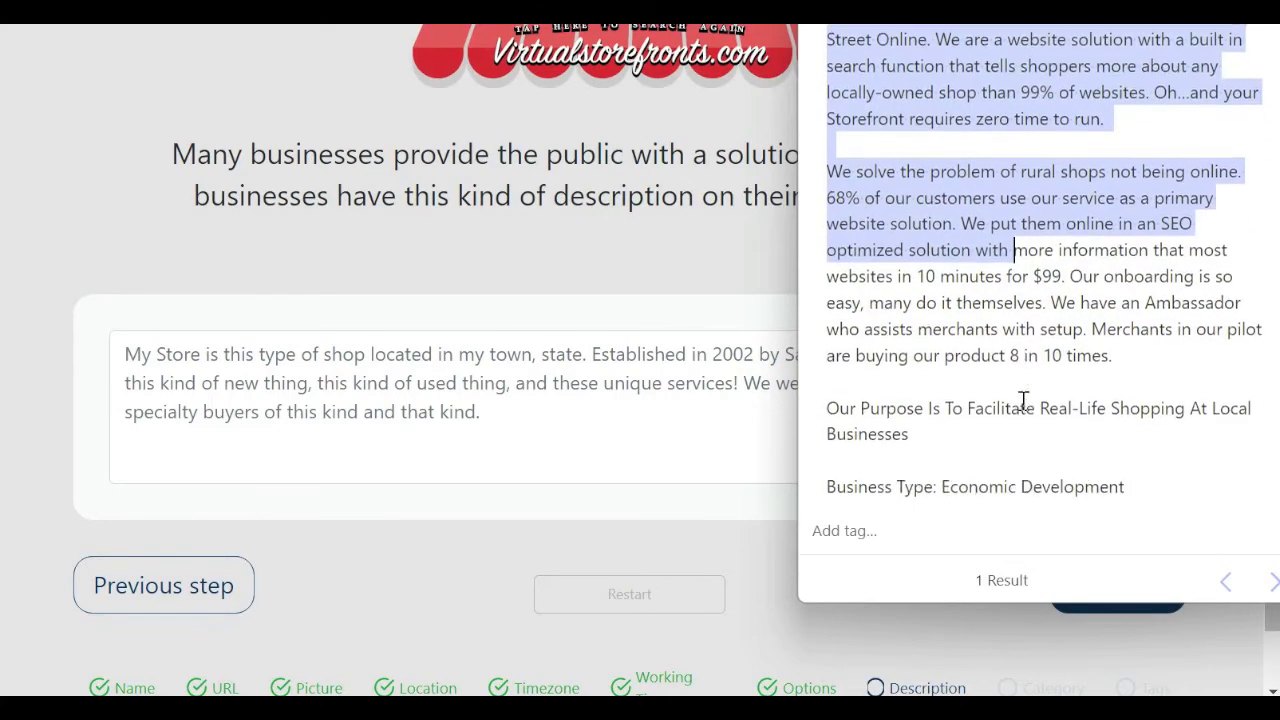
shift+click(948, 441)
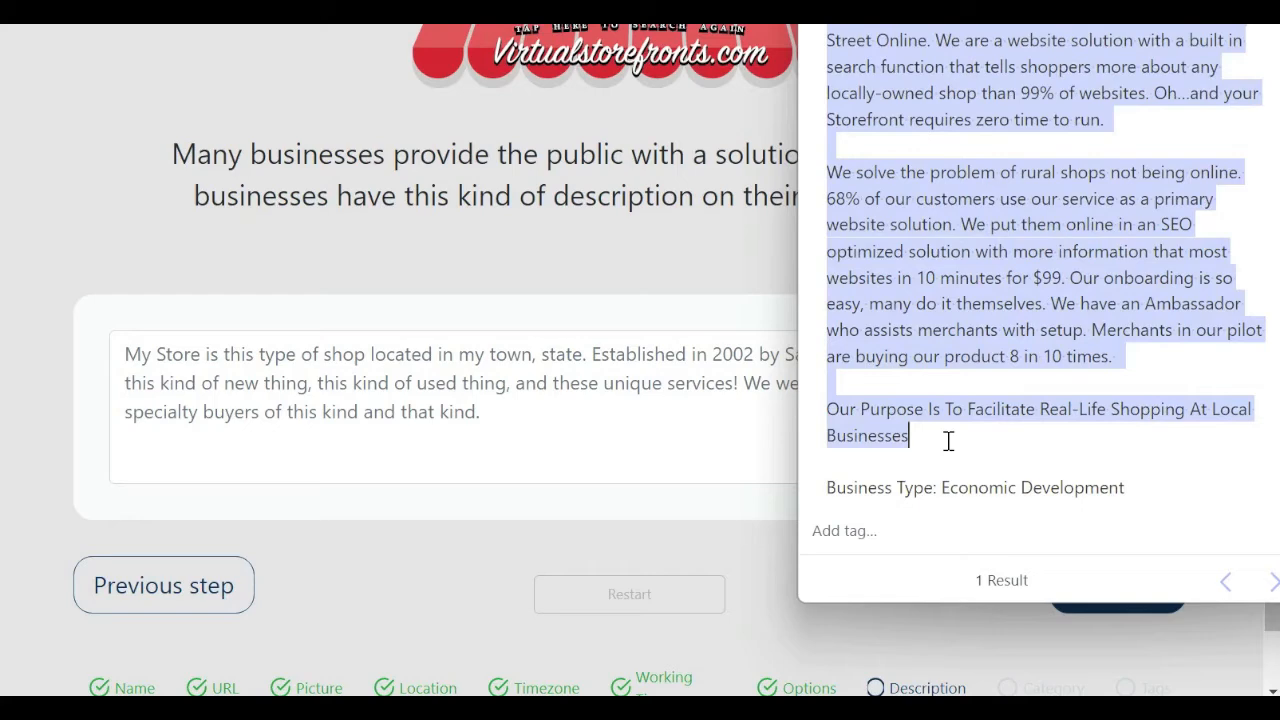
Paste the description into the storefront description box and continue.
click(466, 390)
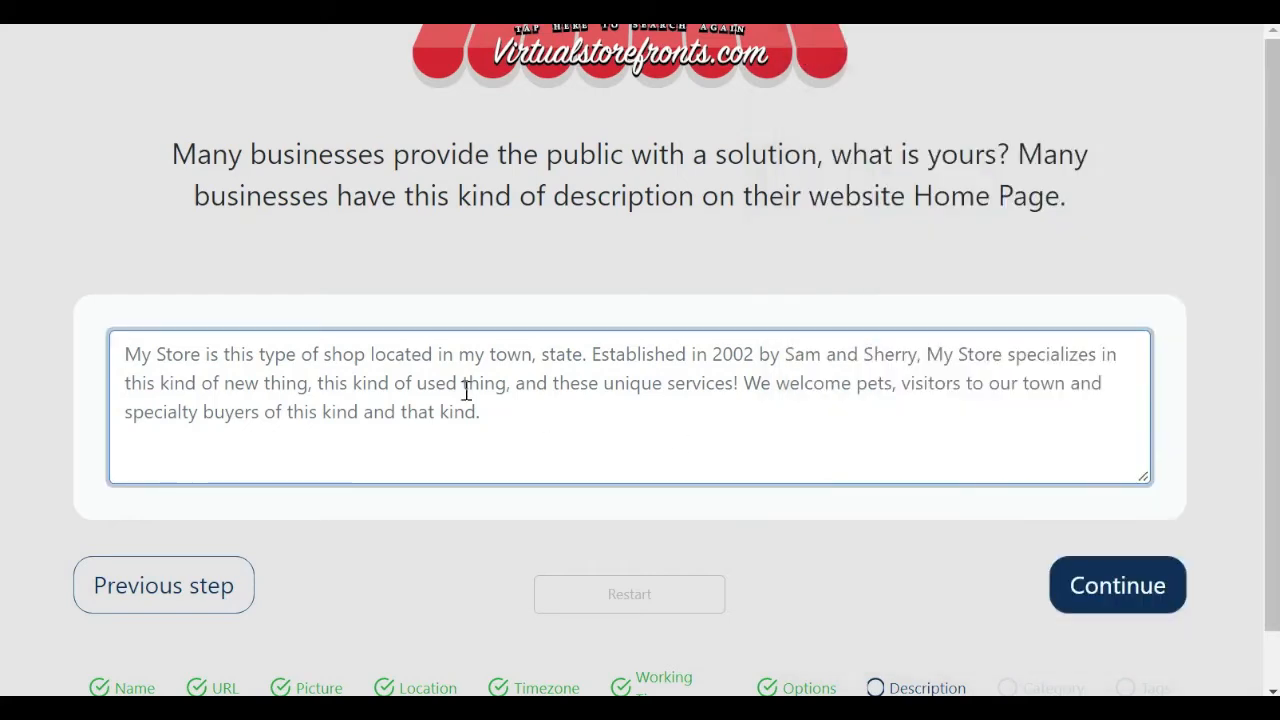
key(ctrl+v)
click(1105, 593)
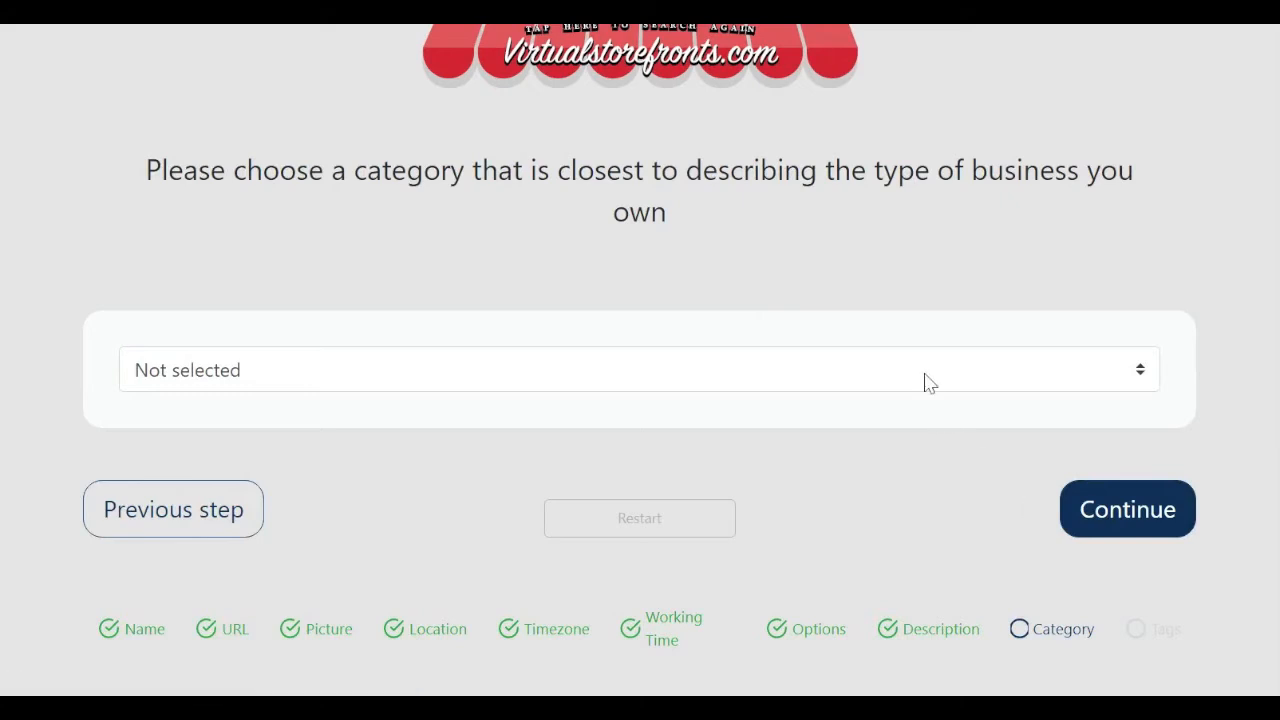
Choose Economic Development as the business category.
click(928, 377)
click(888, 332)
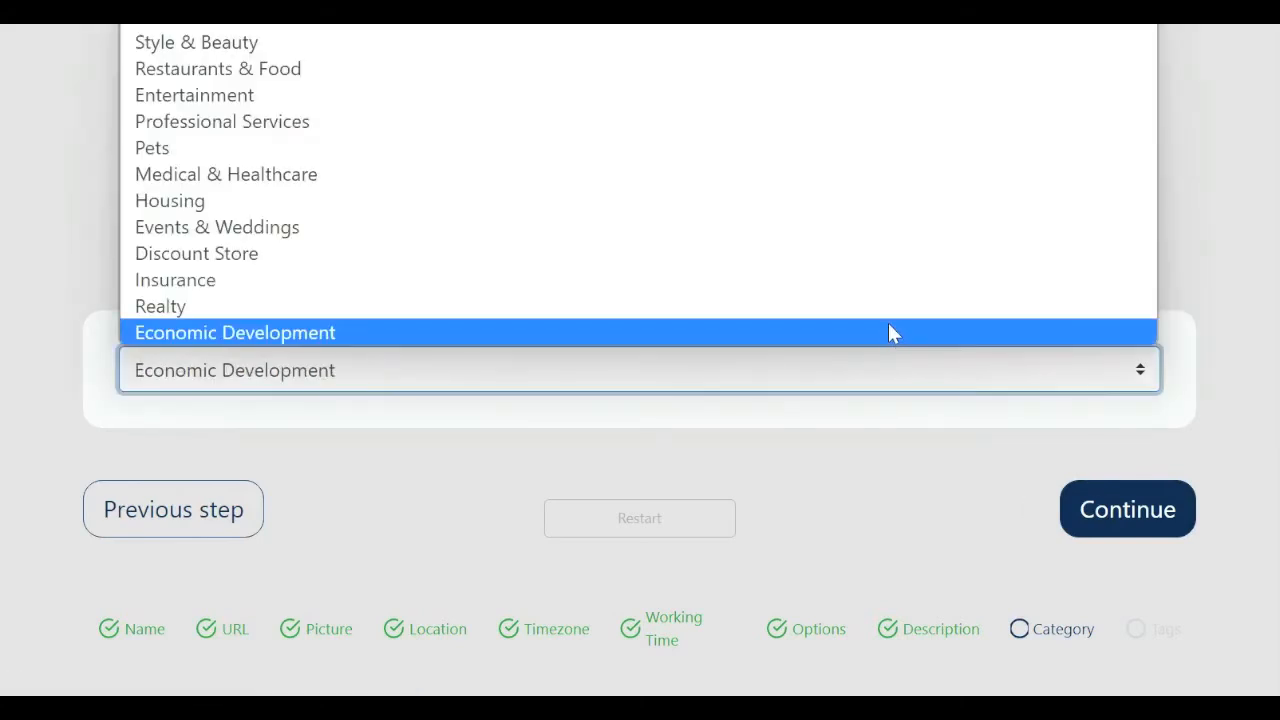
click(1150, 527)
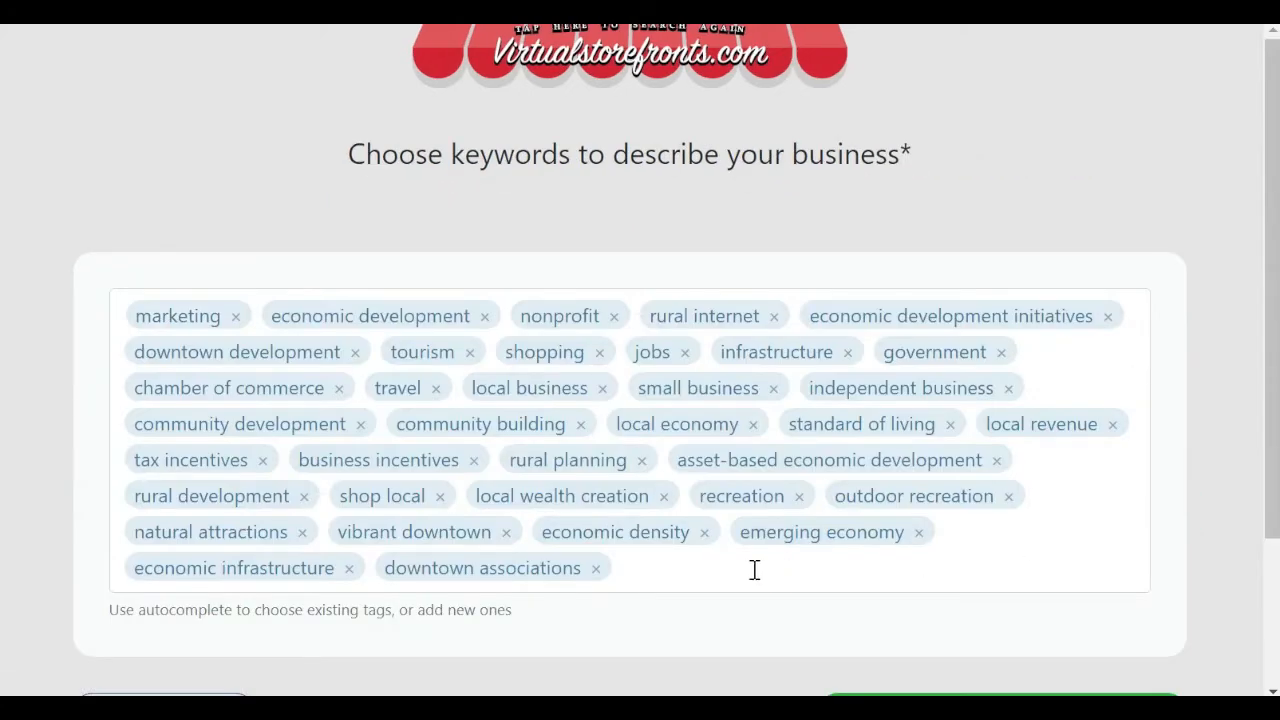
Paste the keyword list from the notes as business tags and complete the registration.
key(alt+Tab)
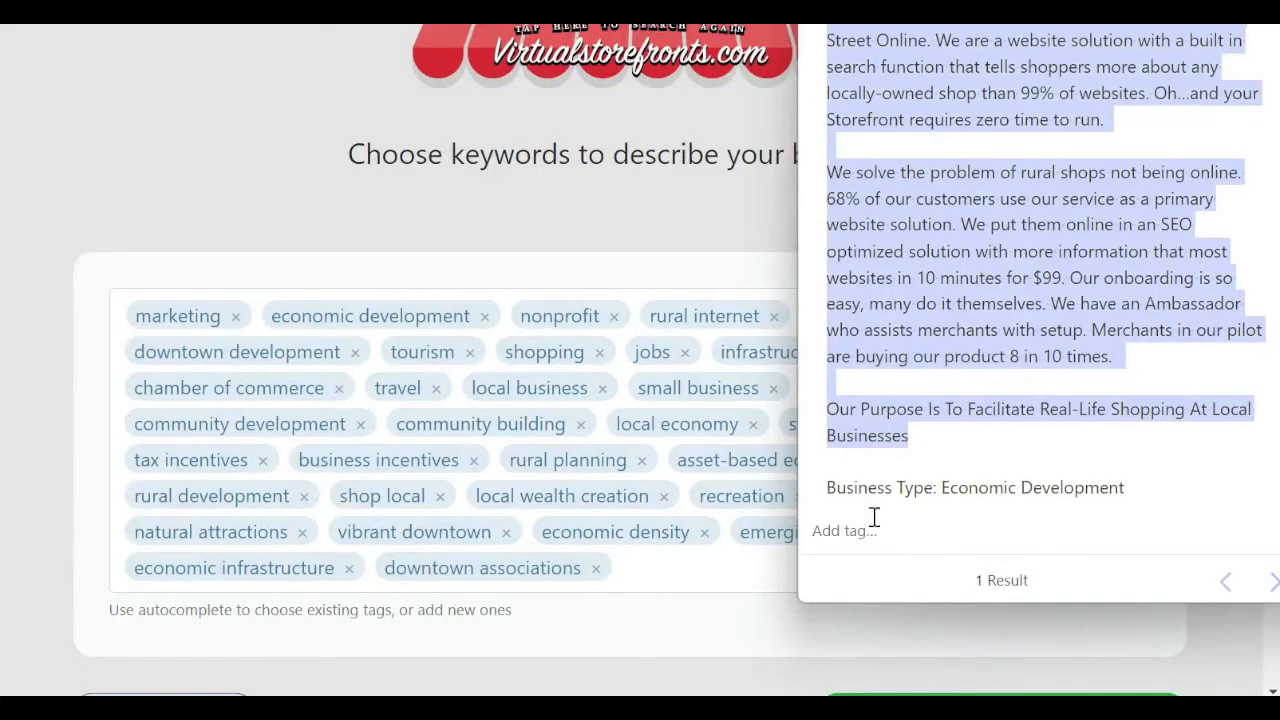
scroll(916, 492, down, 3)
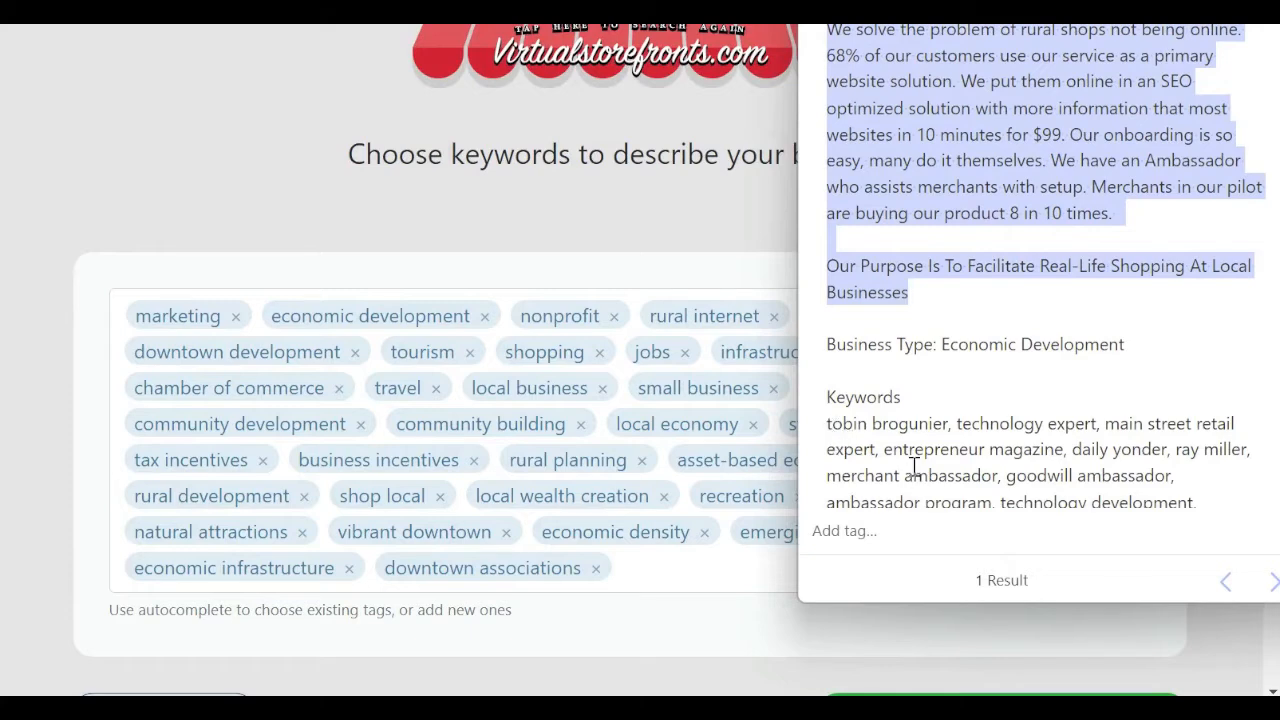
drag(828, 428, 910, 474)
scroll(910, 470, down, 5)
scroll(913, 474, down, 10)
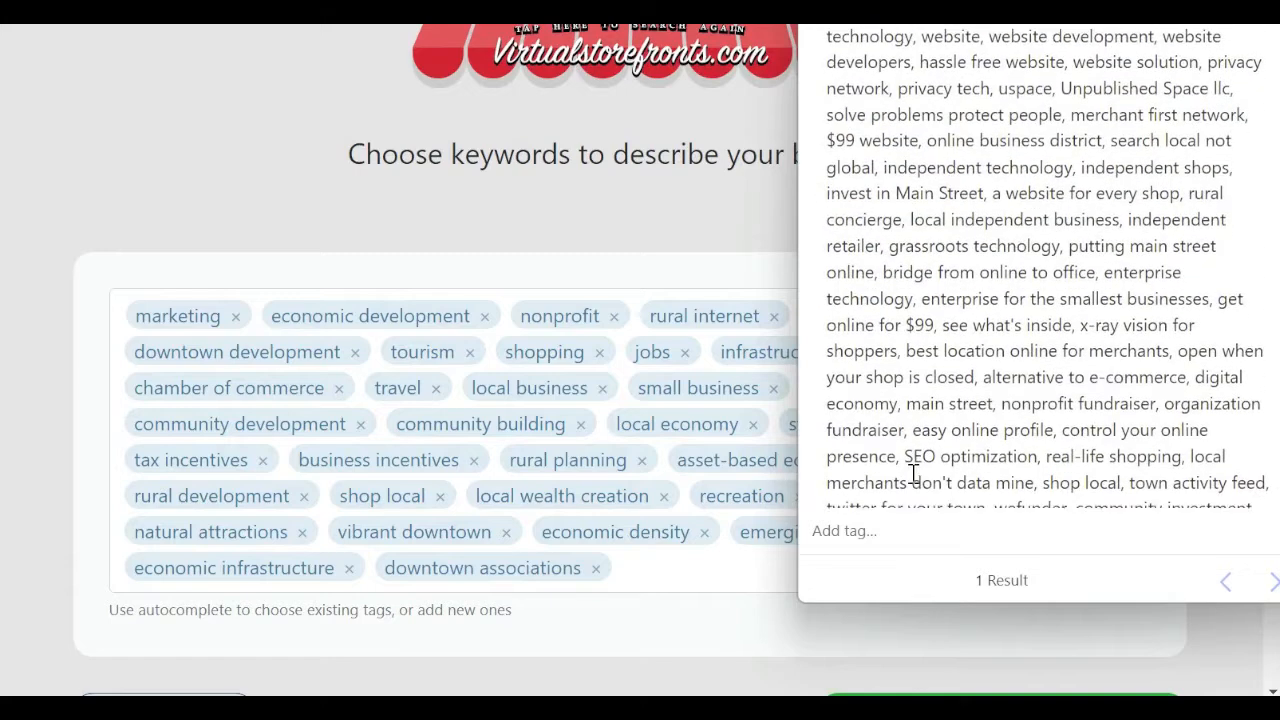
scroll(913, 474, down, 1)
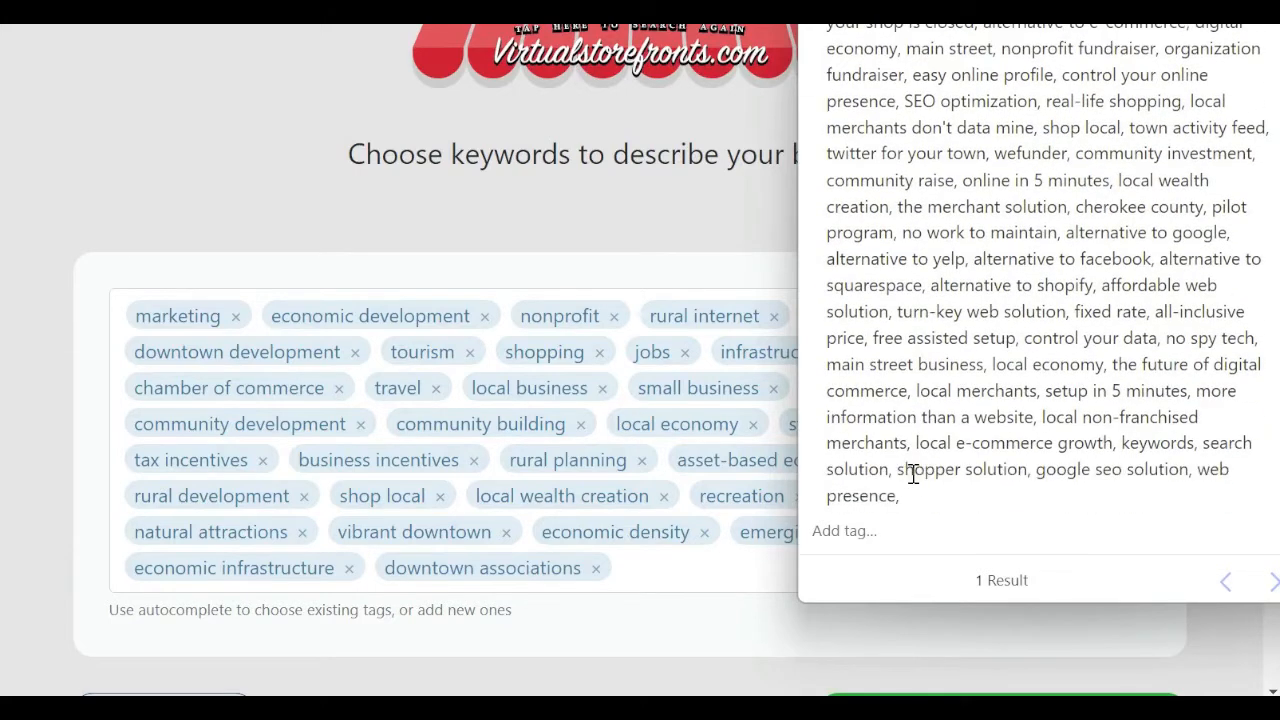
shift+click(917, 494)
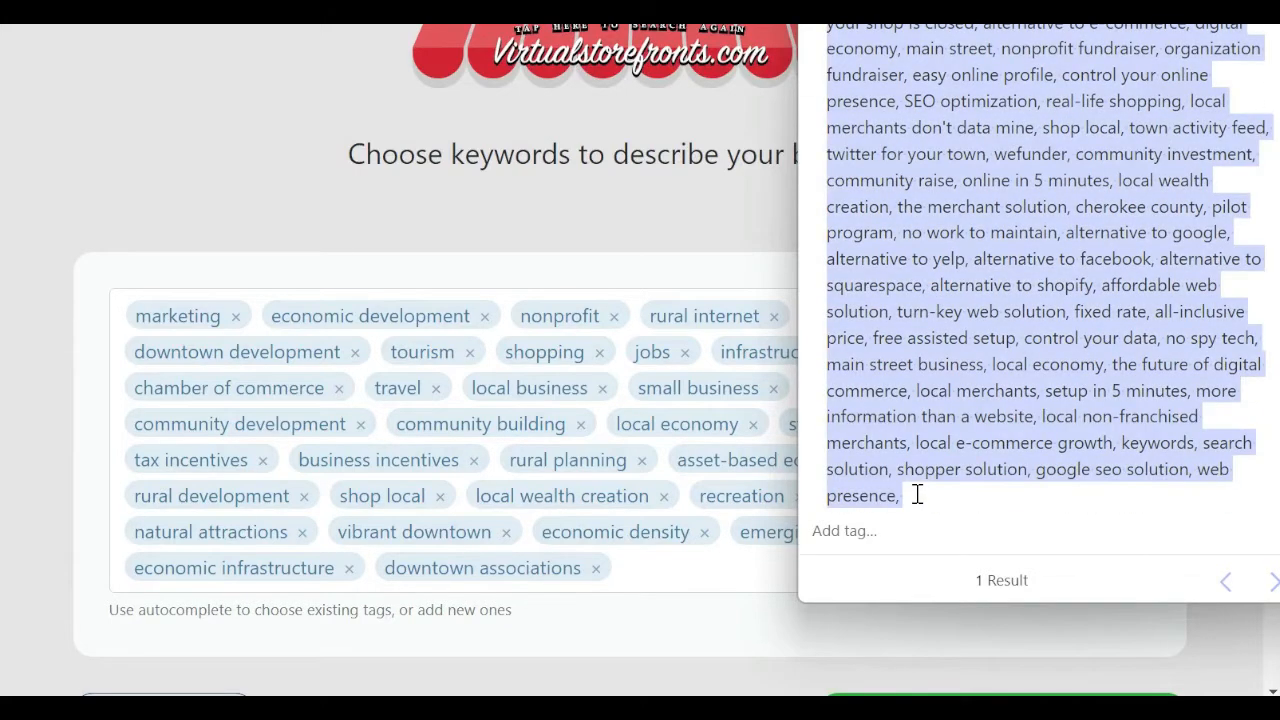
click(640, 568)
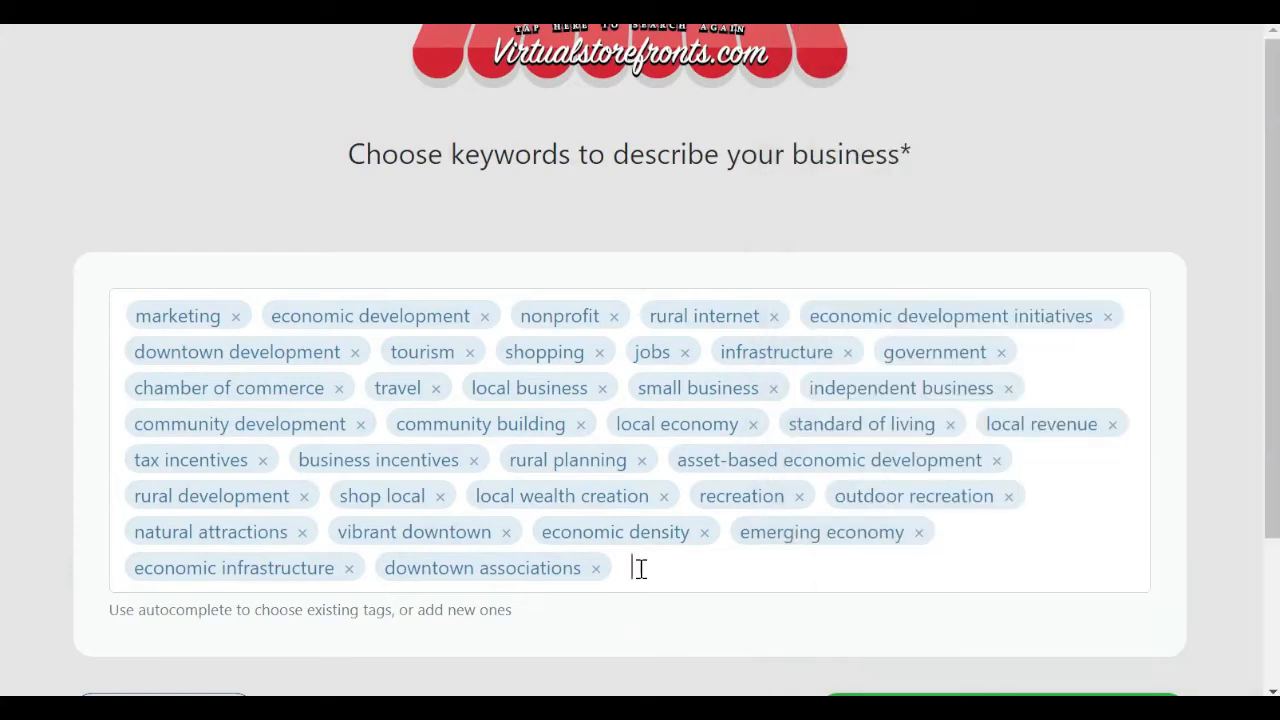
key(ctrl+v)
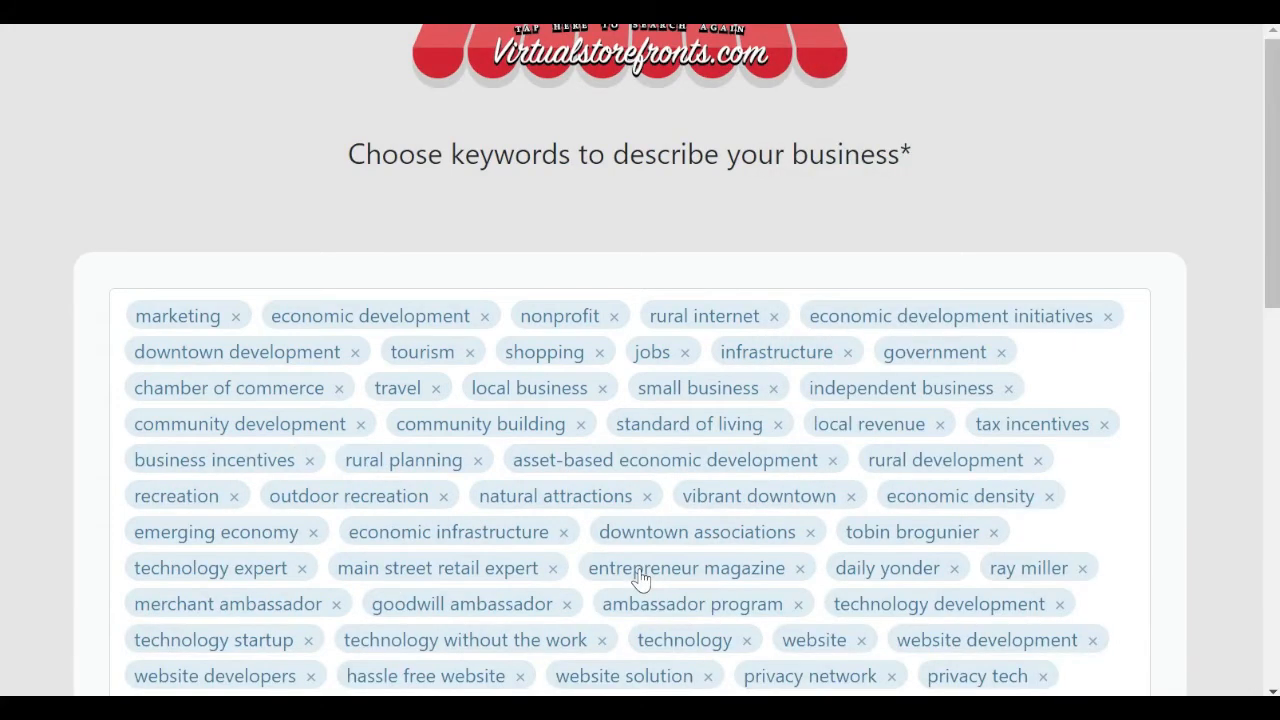
scroll(640, 578, down, 10)
click(912, 535)
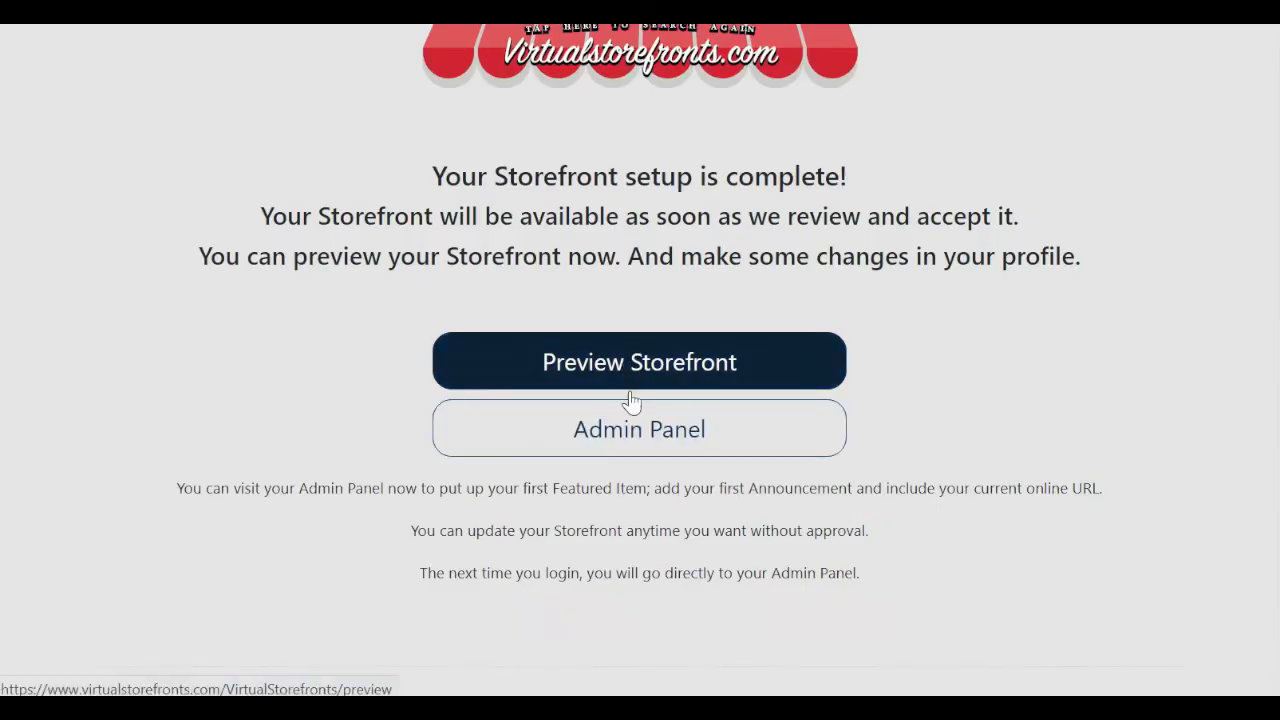
In the Admin Panel, paste the business phone number from the notes into Phone.
click(638, 434)
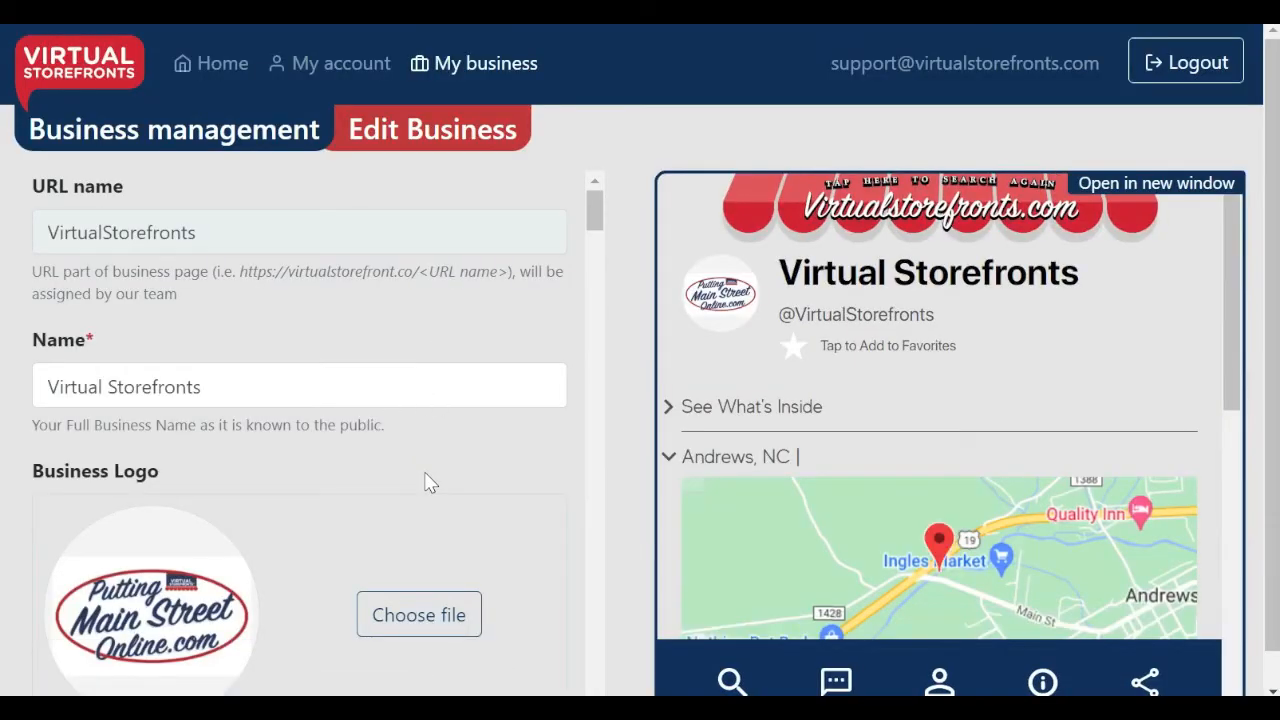
scroll(428, 483, down, 2)
scroll(428, 483, down, 4)
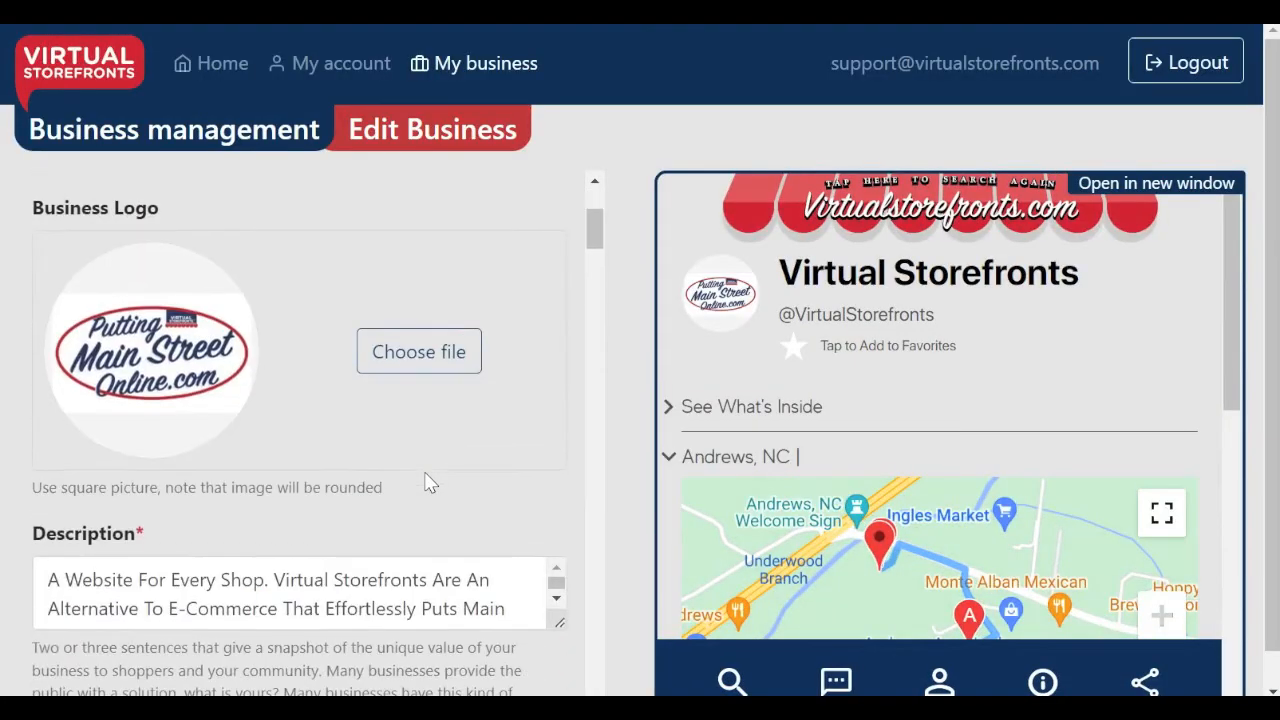
scroll(428, 483, down, 15)
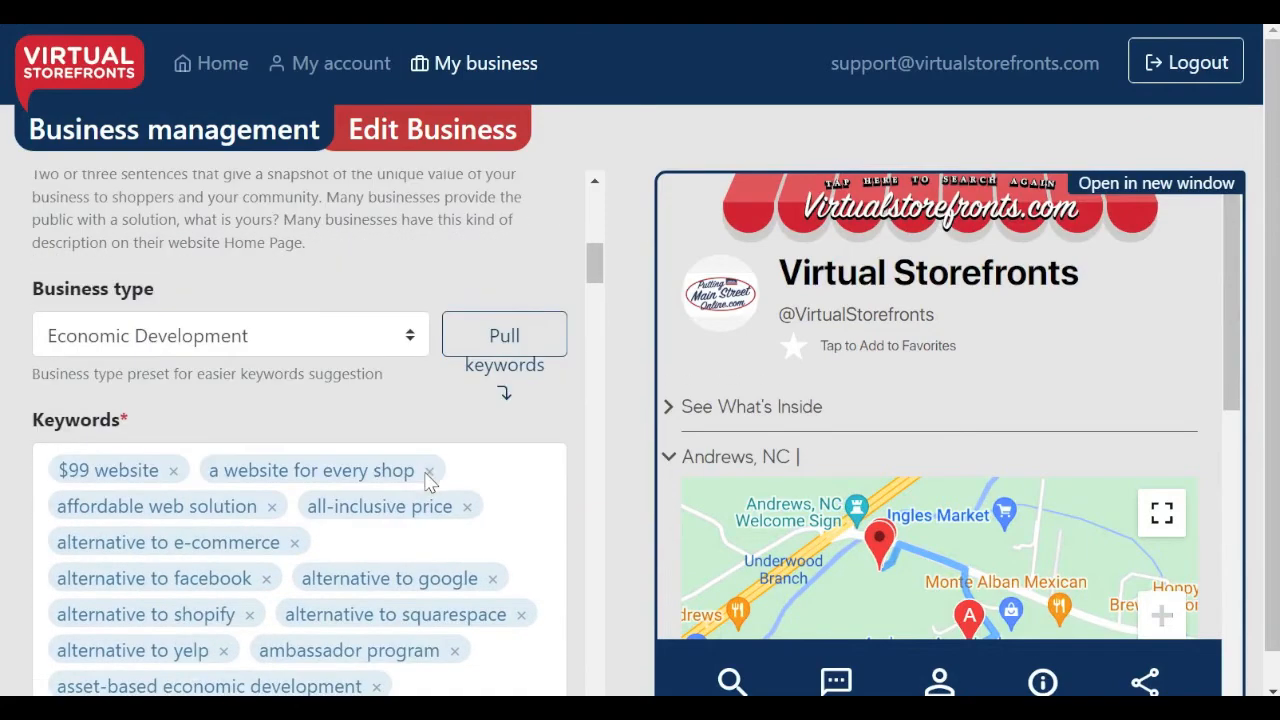
scroll(427, 473, down, 8)
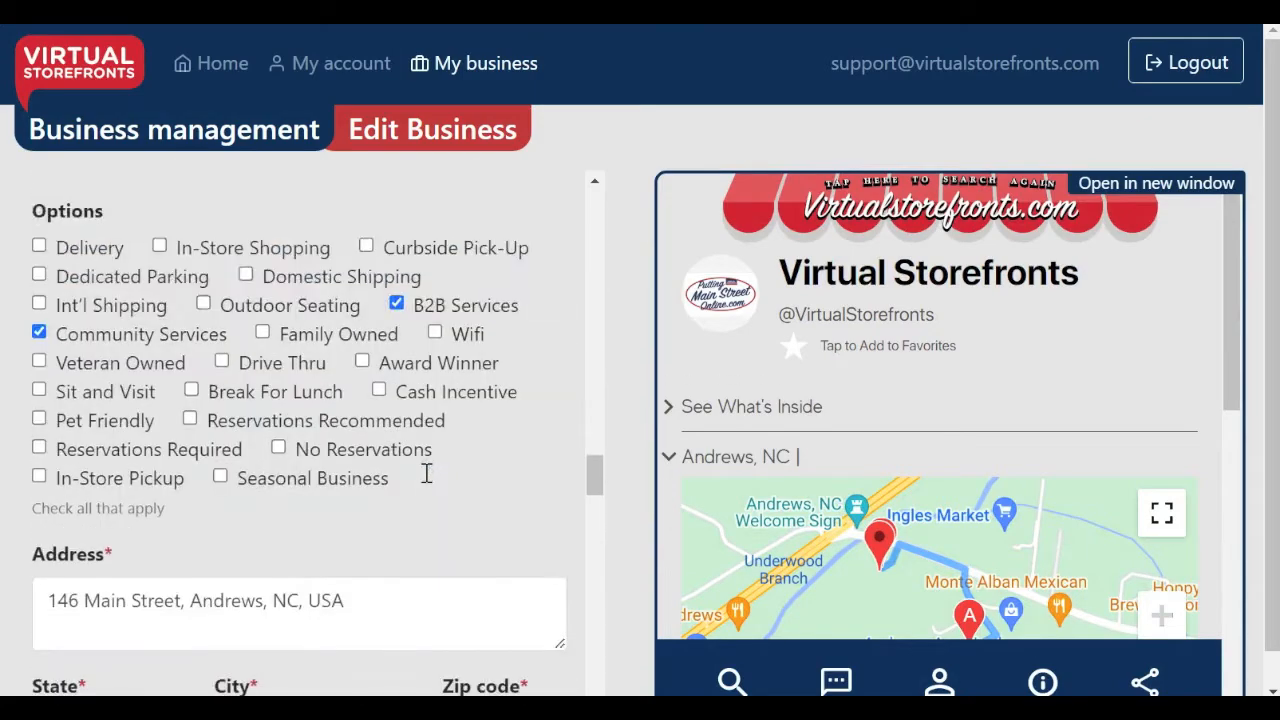
scroll(428, 483, down, 4)
scroll(426, 483, up, 1)
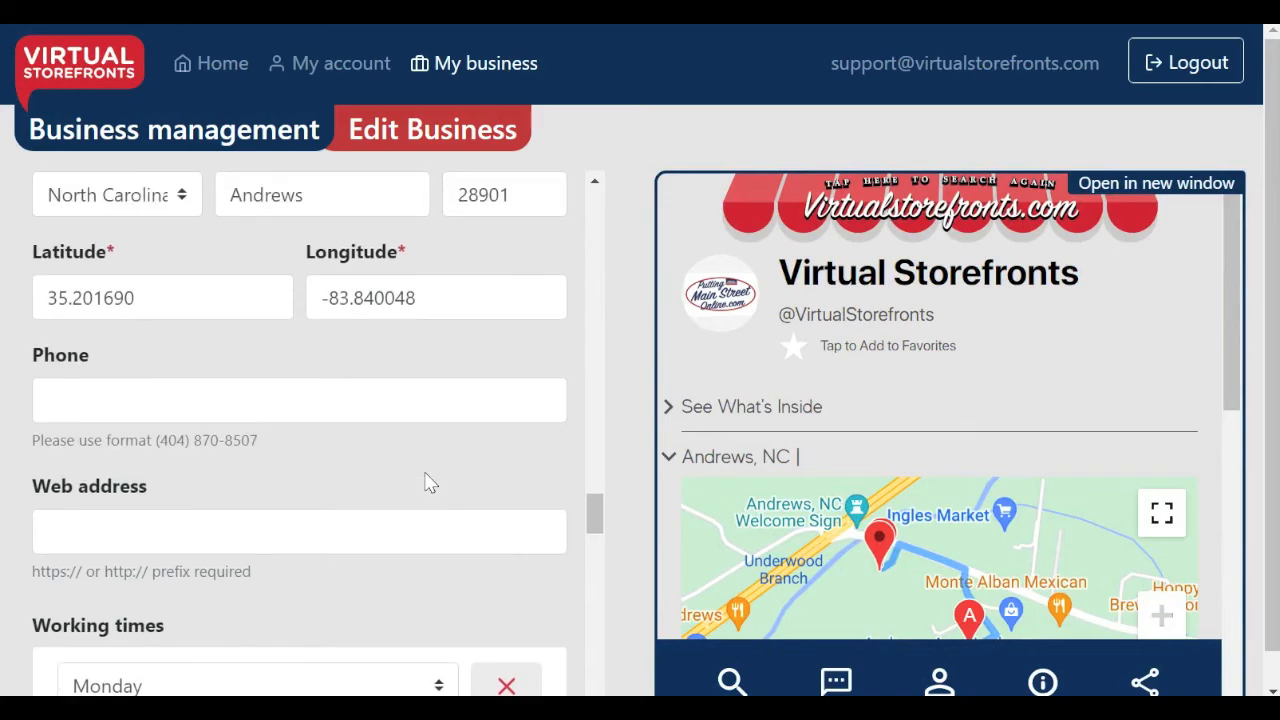
key(alt+Tab)
scroll(1064, 320, up, 8)
scroll(1064, 320, up, 10)
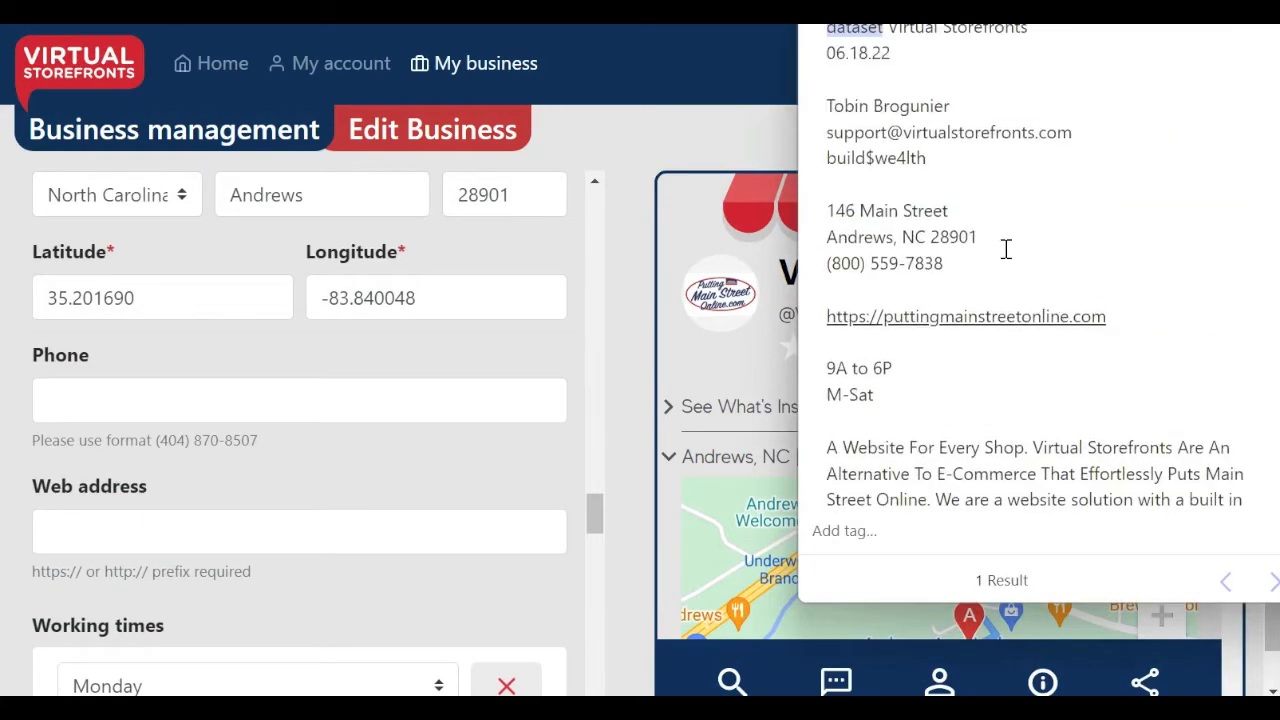
drag(950, 268, 828, 268)
key(ctrl+c)
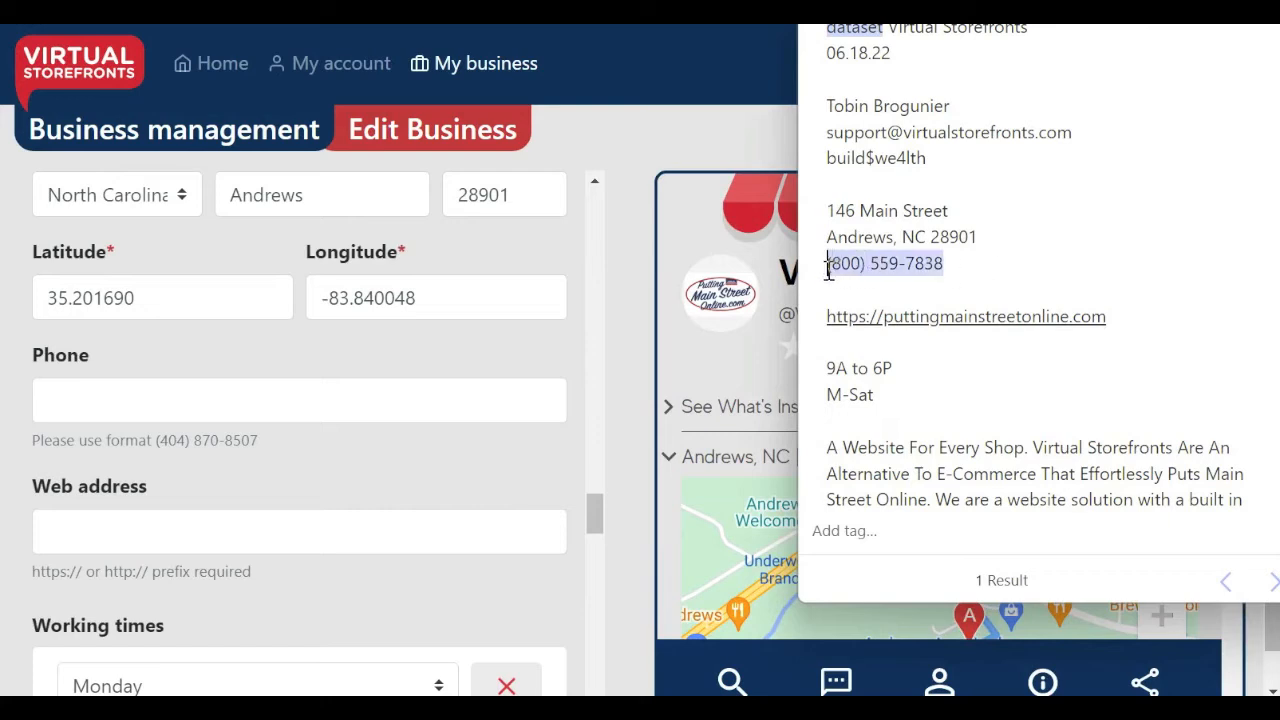
click(272, 387)
key(ctrl+v)
click(271, 531)
key(alt+Tab)
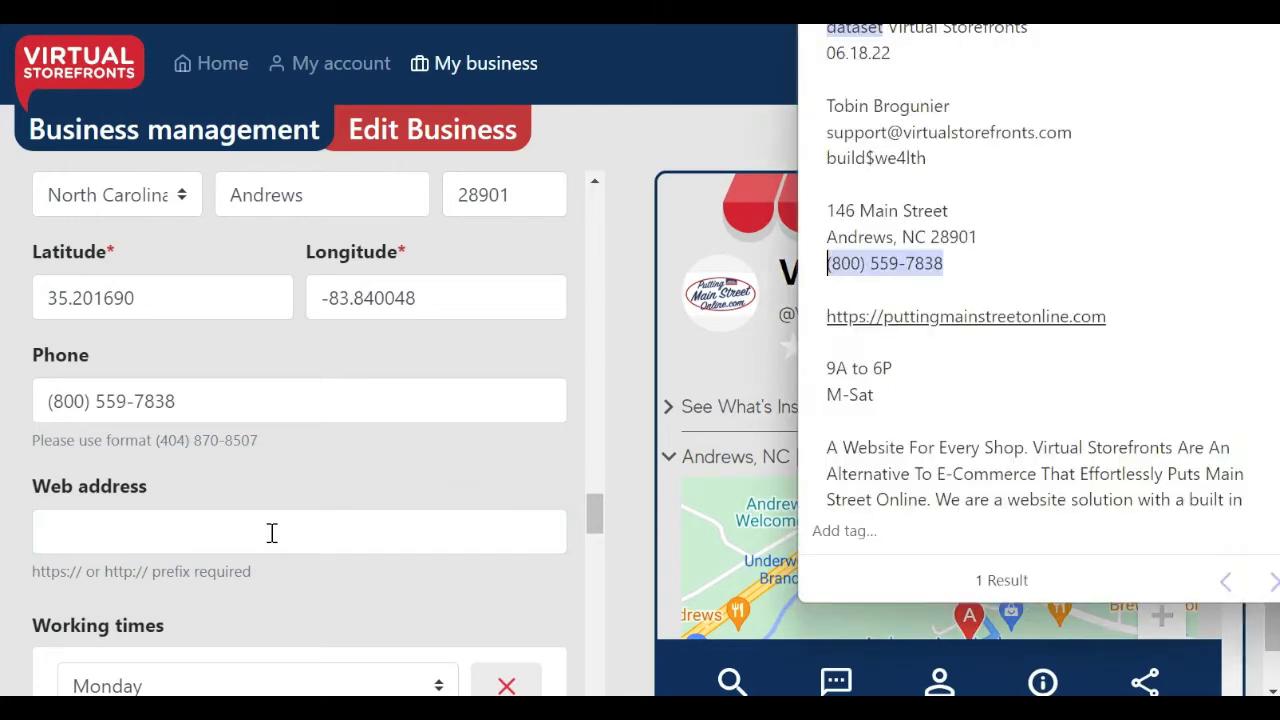
click(1145, 305)
drag(1142, 305, 824, 313)
key(ctrl+c)
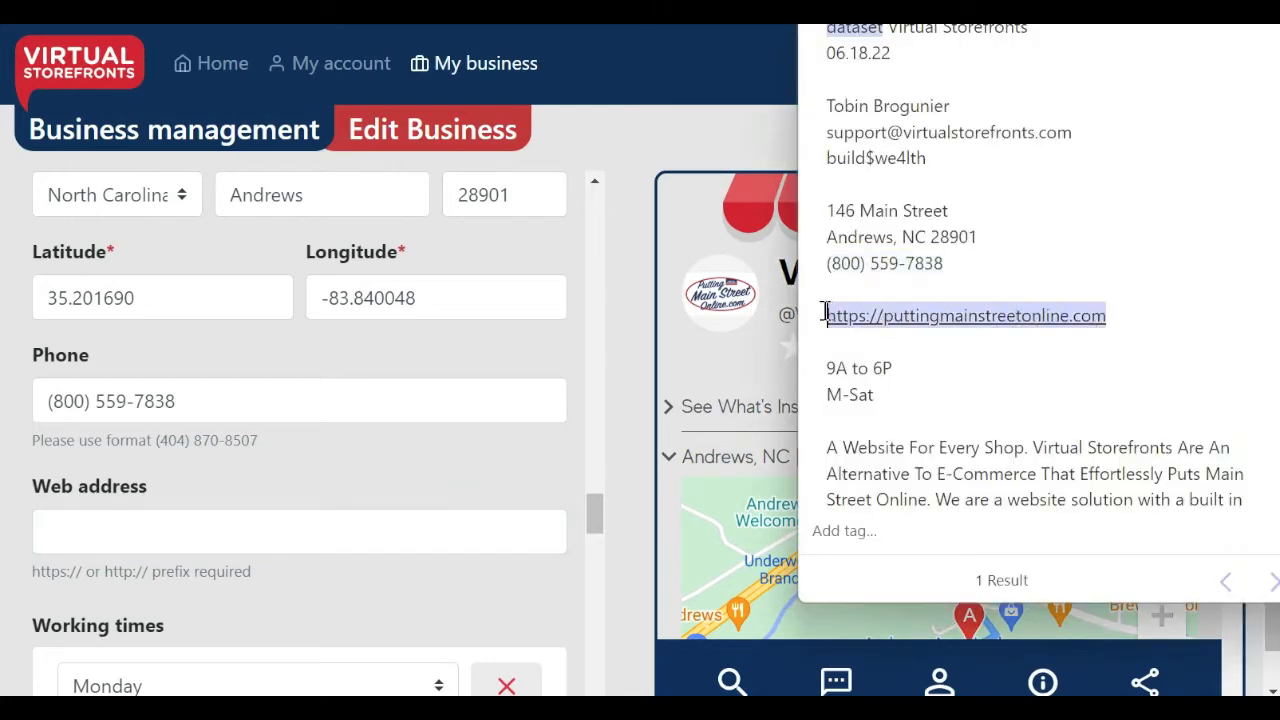
click(300, 528)
click(300, 528)
key(ctrl+v)
click(408, 475)
scroll(408, 475, down, 15)
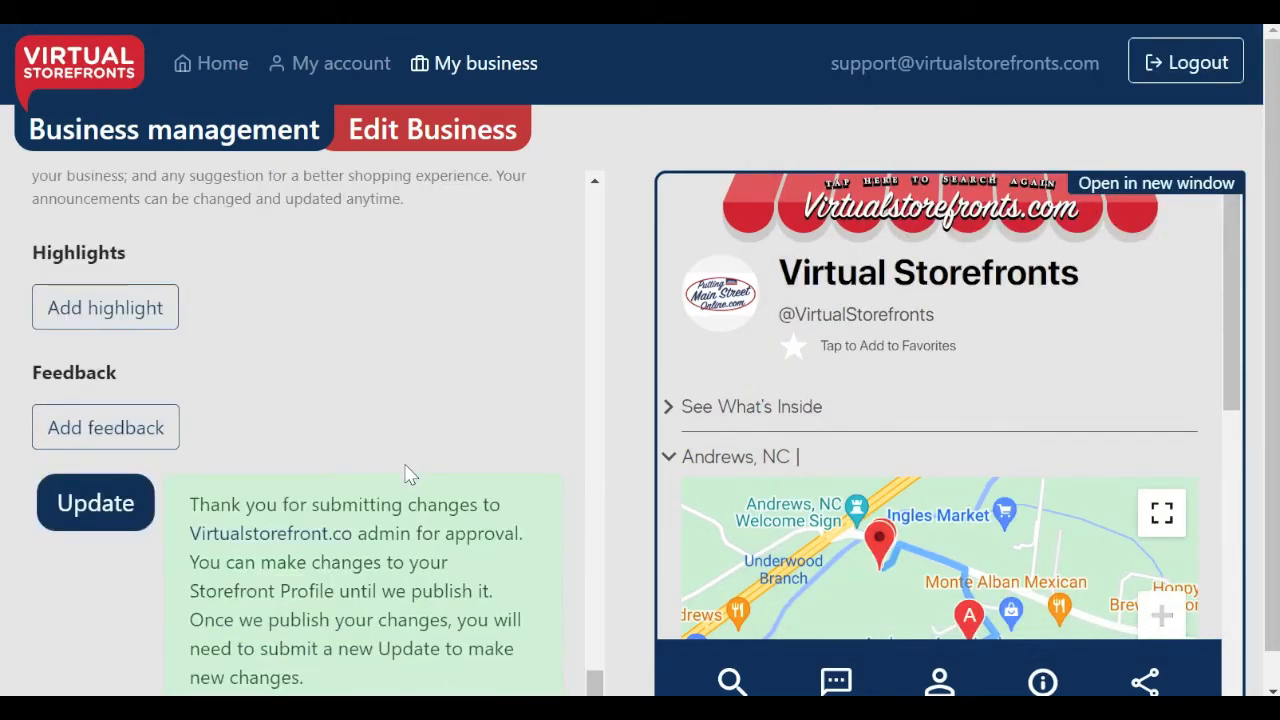
click(101, 470)
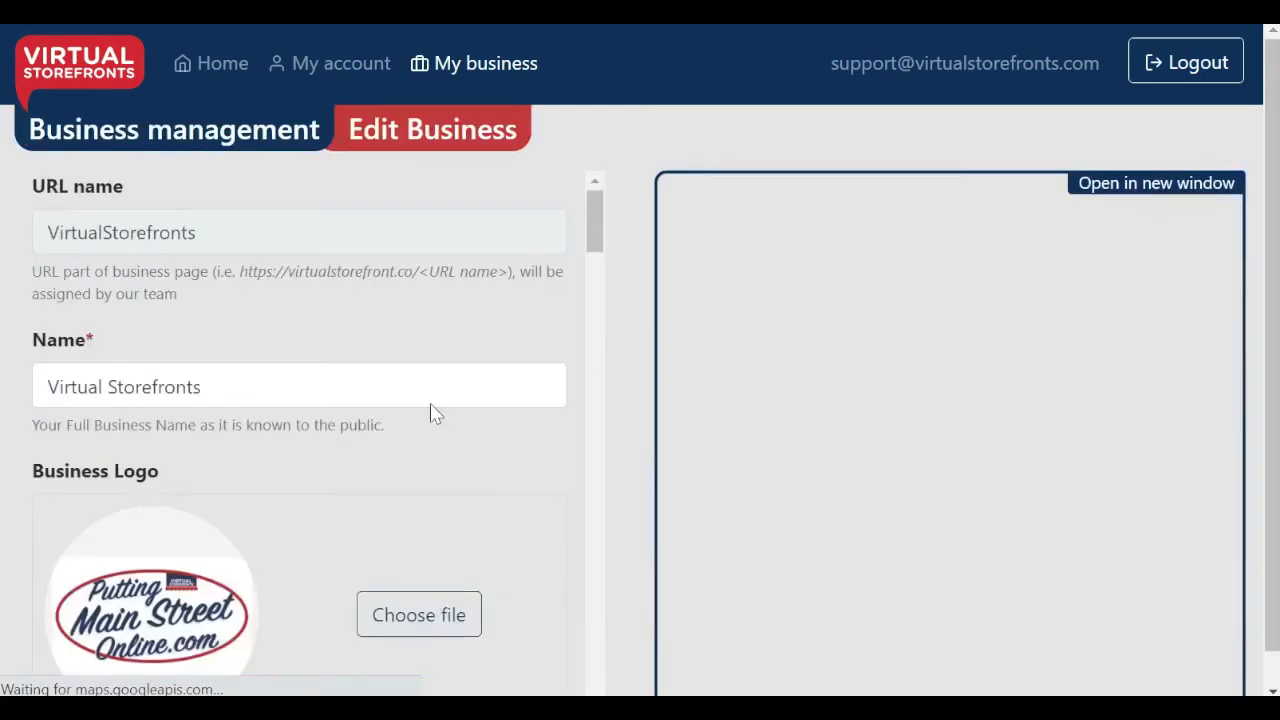
Open the storefront preview in its own window and browse the expanded See What's Inside keywords.
click(1168, 185)
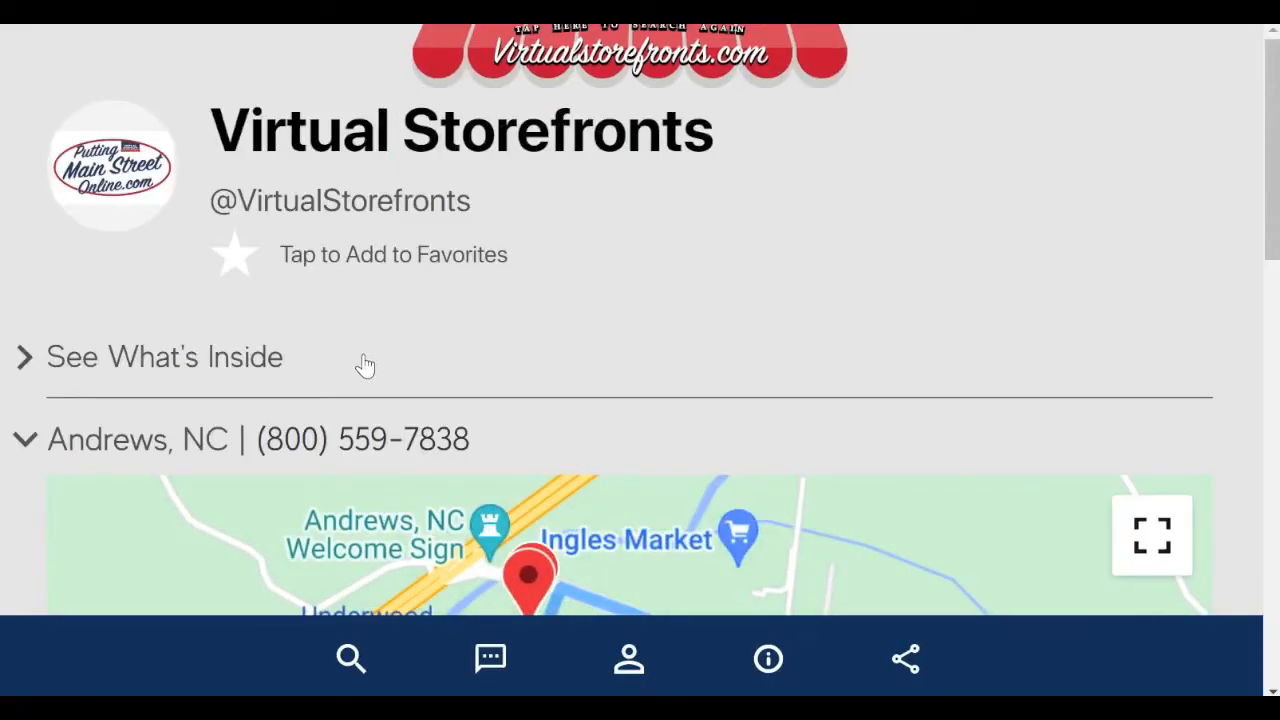
click(241, 366)
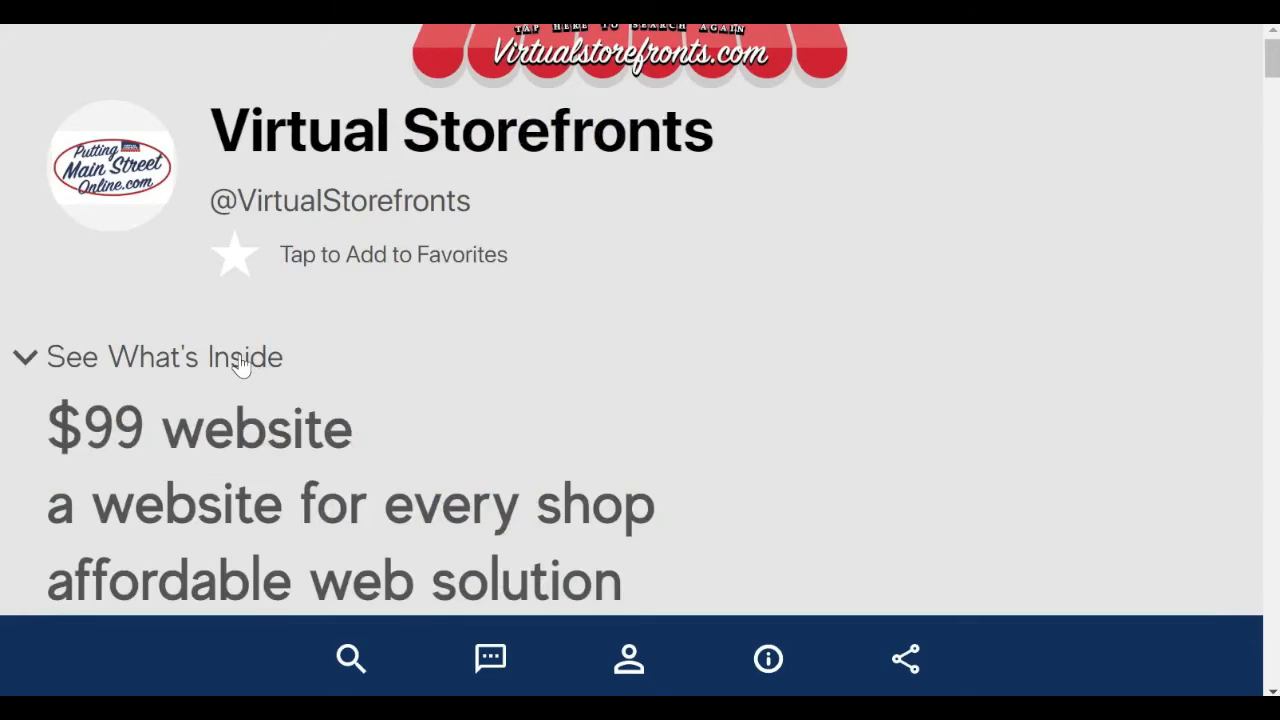
scroll(453, 462, down, 12)
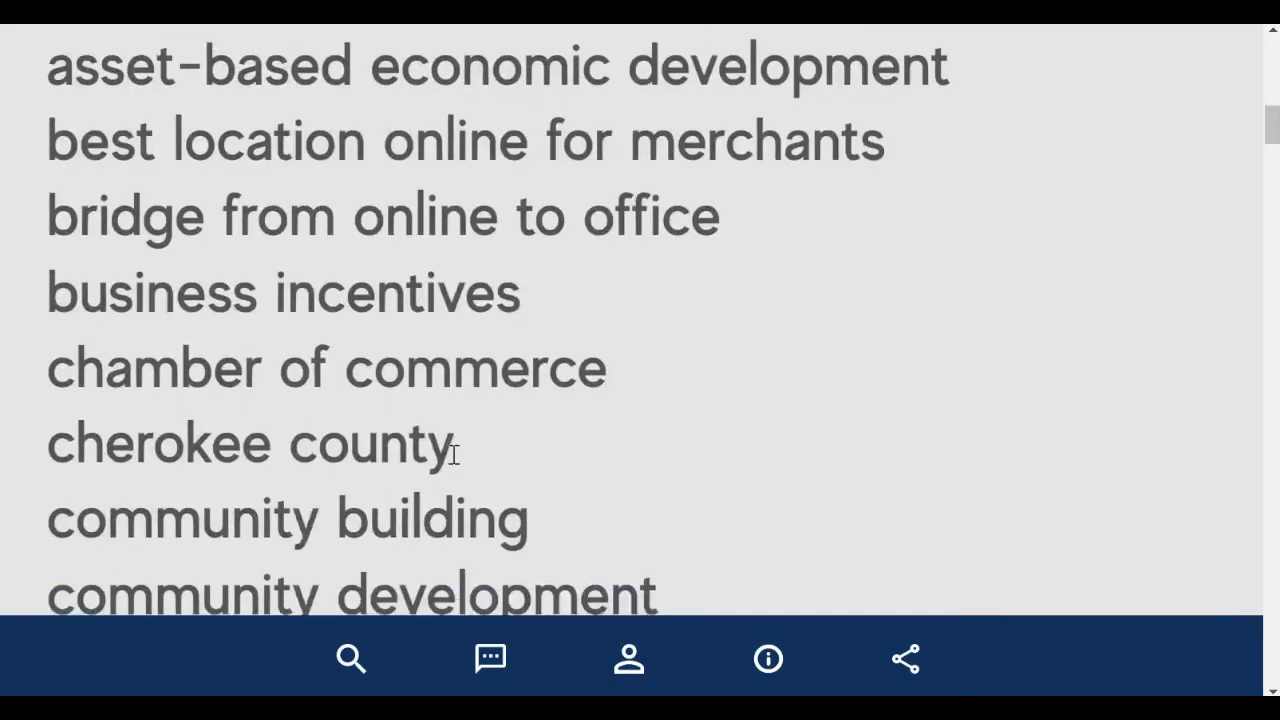
scroll(453, 455, down, 3)
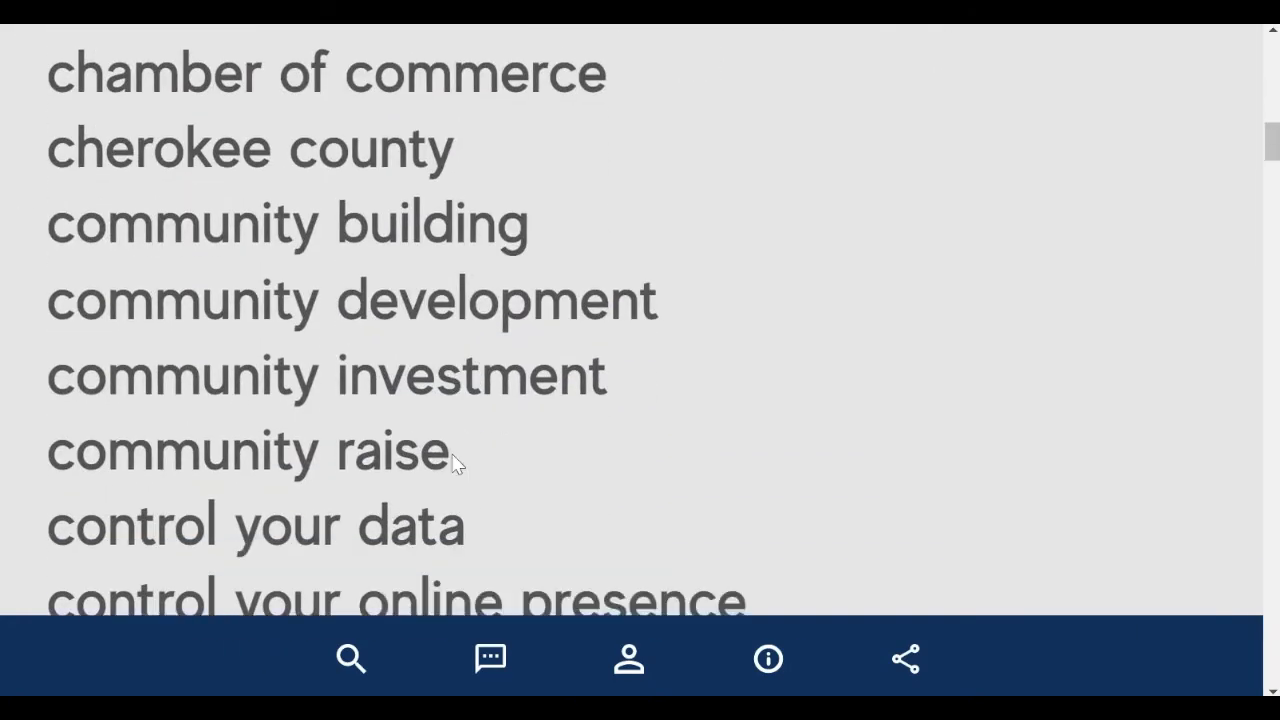
scroll(453, 460, down, 10)
scroll(453, 455, down, 12)
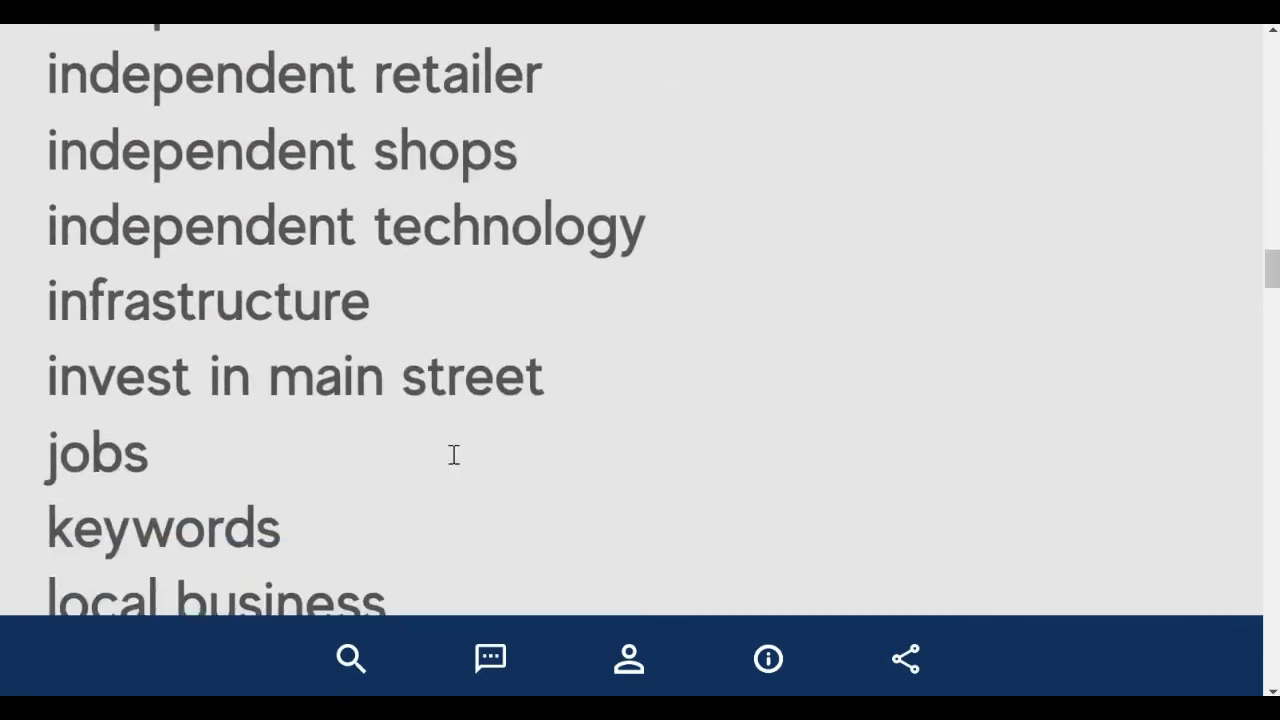
scroll(453, 455, down, 12)
scroll(453, 463, down, 12)
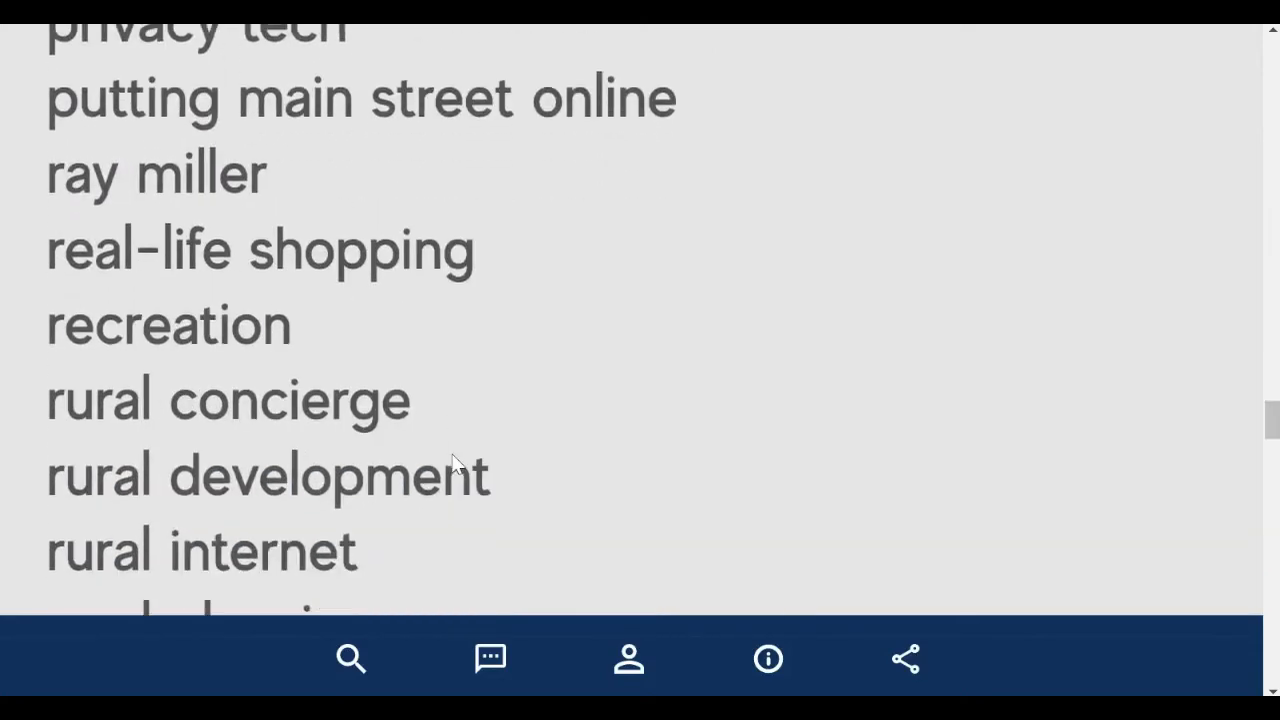
scroll(455, 463, down, 3)
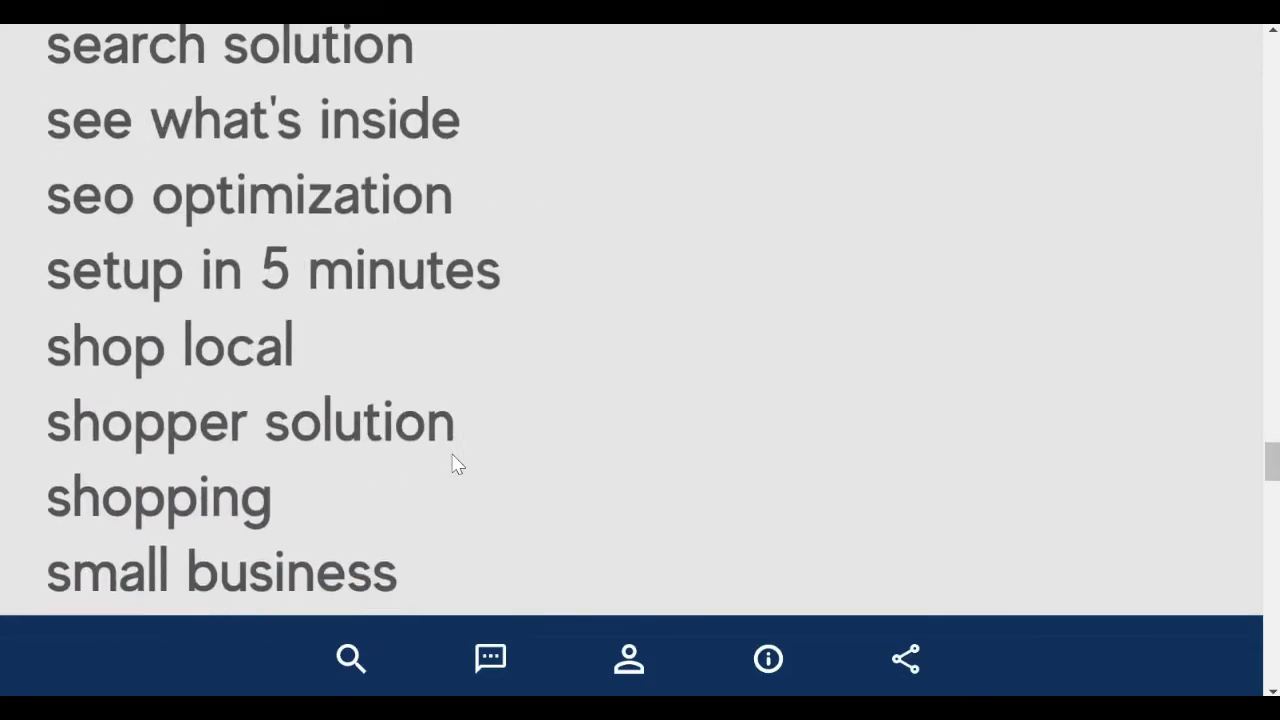
scroll(455, 463, down, 12)
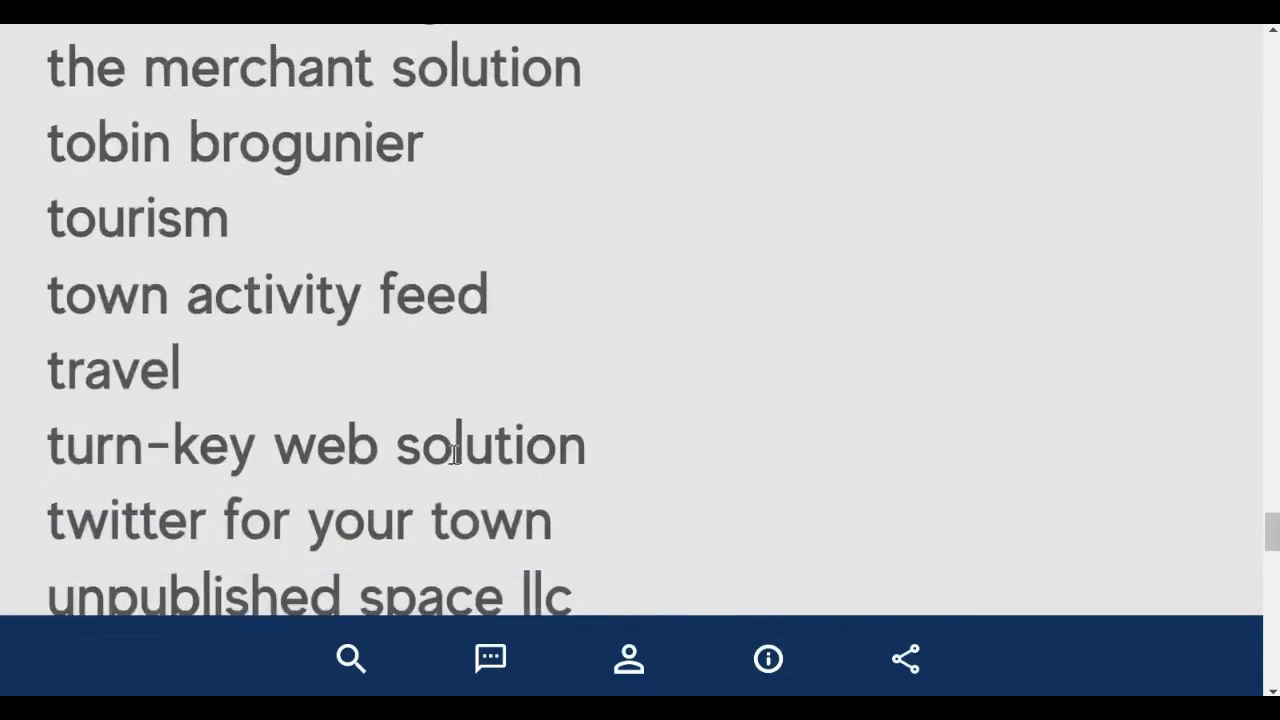
scroll(453, 463, down, 1)
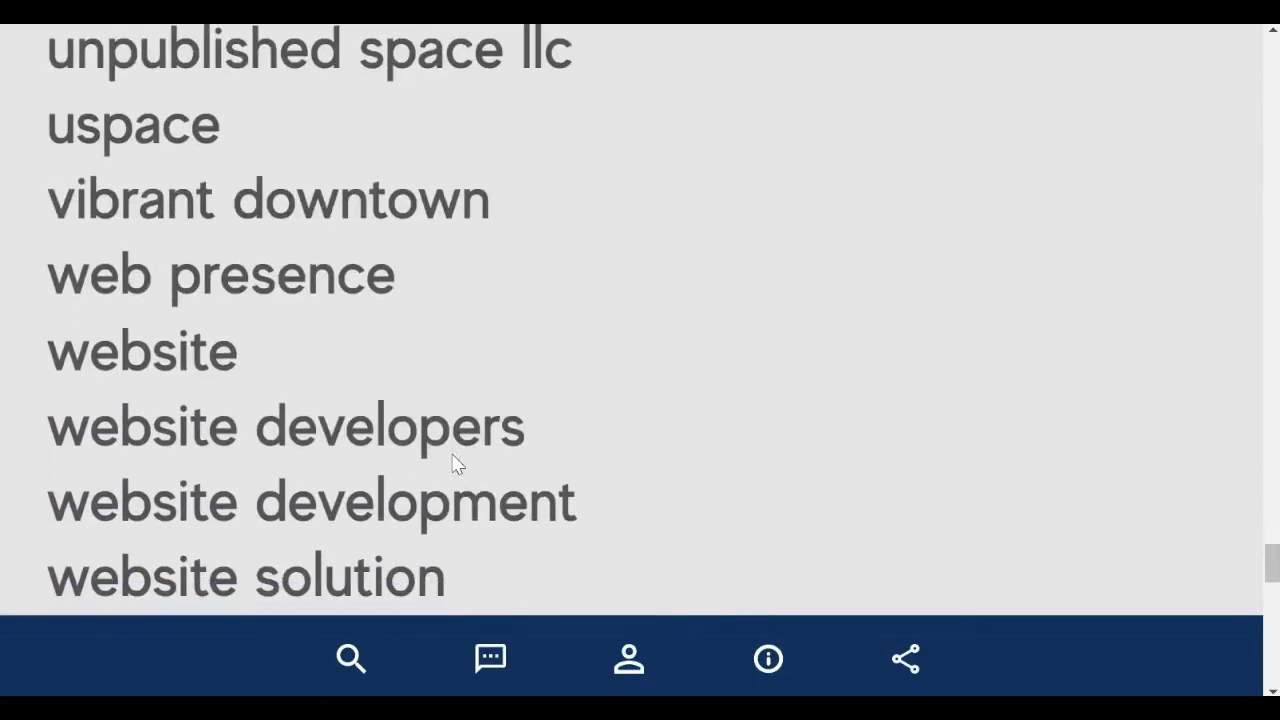
scroll(453, 455, down, 4)
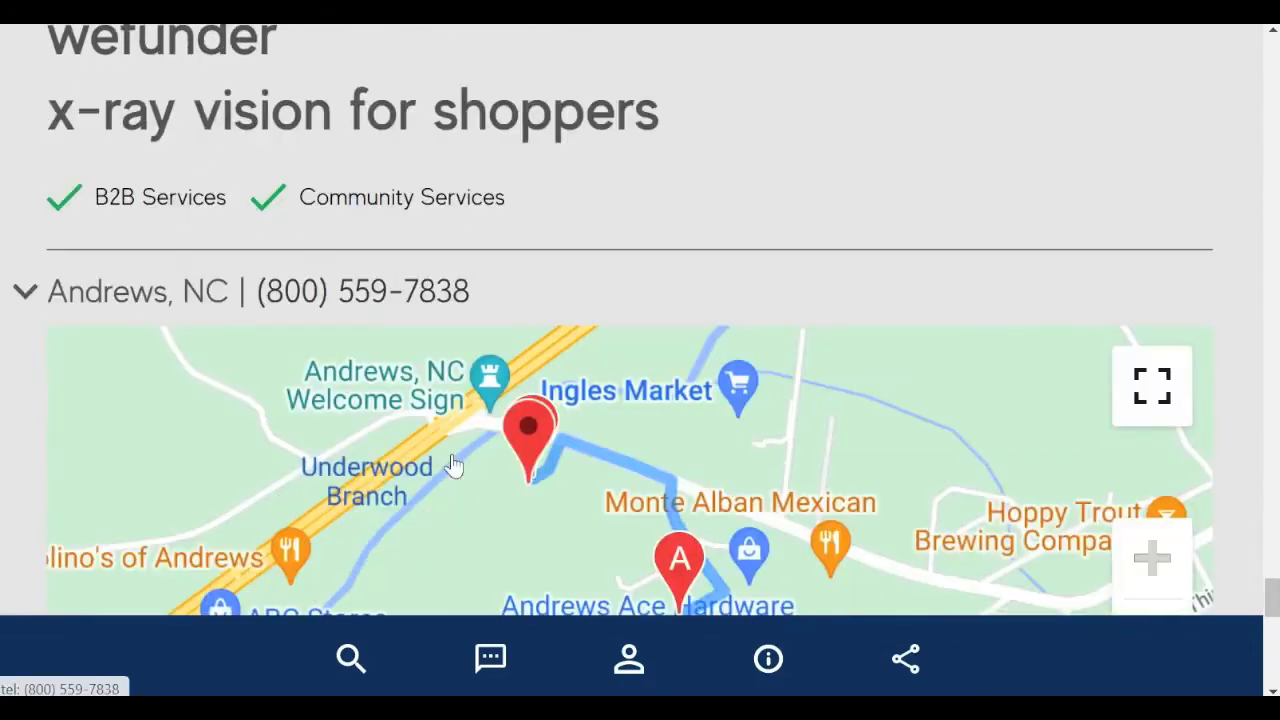
Test the business phone link, then review the map, address and Monday–Saturday 09:00 AM–06:00 PM hours.
click(369, 303)
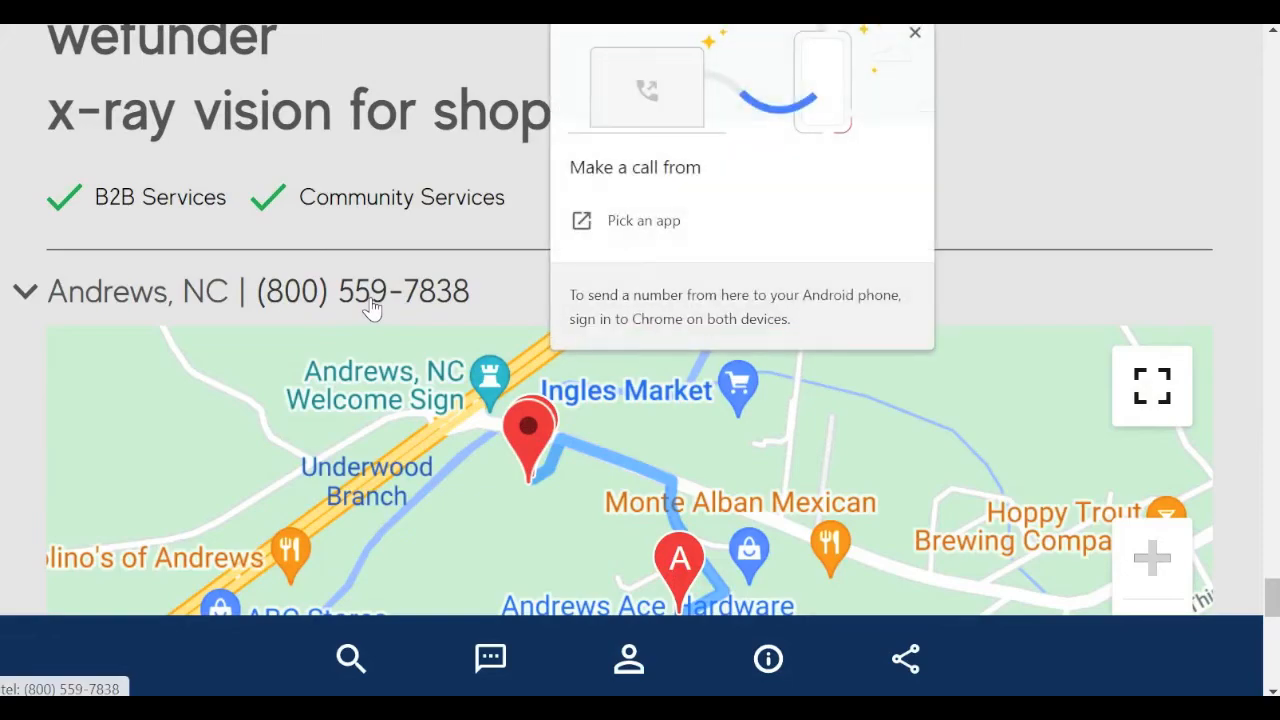
click(915, 34)
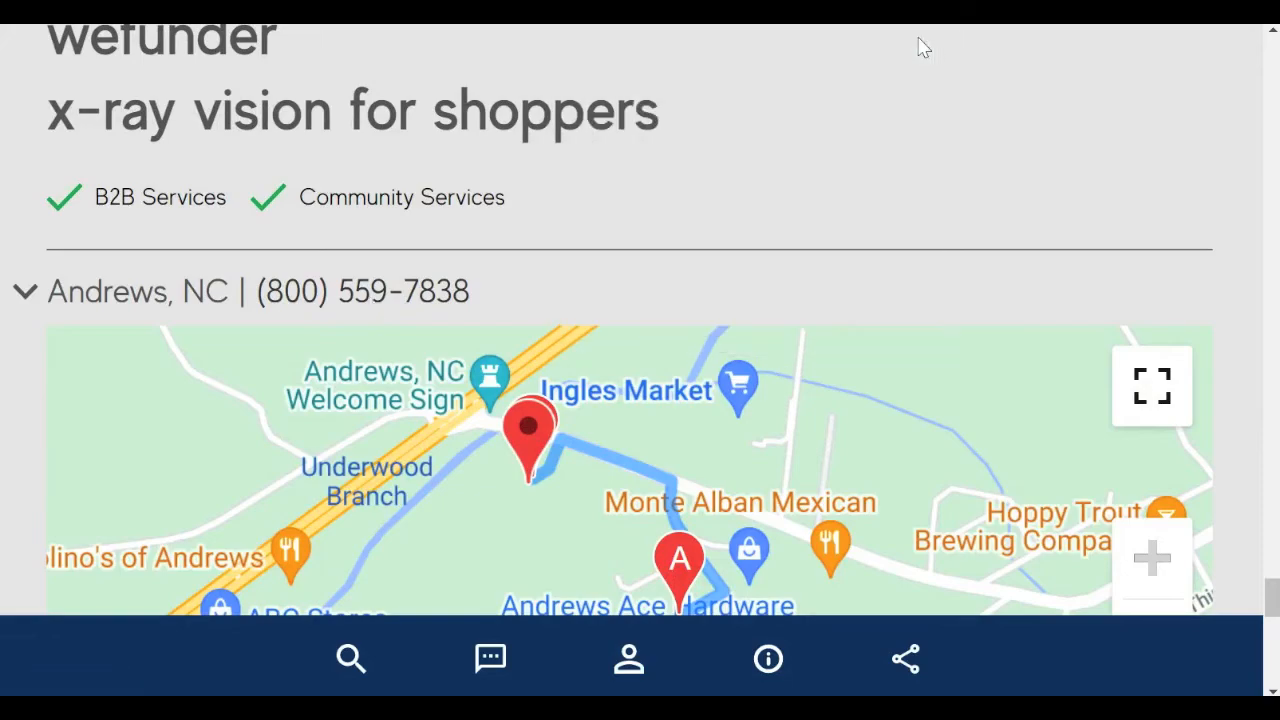
scroll(609, 373, down, 4)
scroll(609, 373, down, 8)
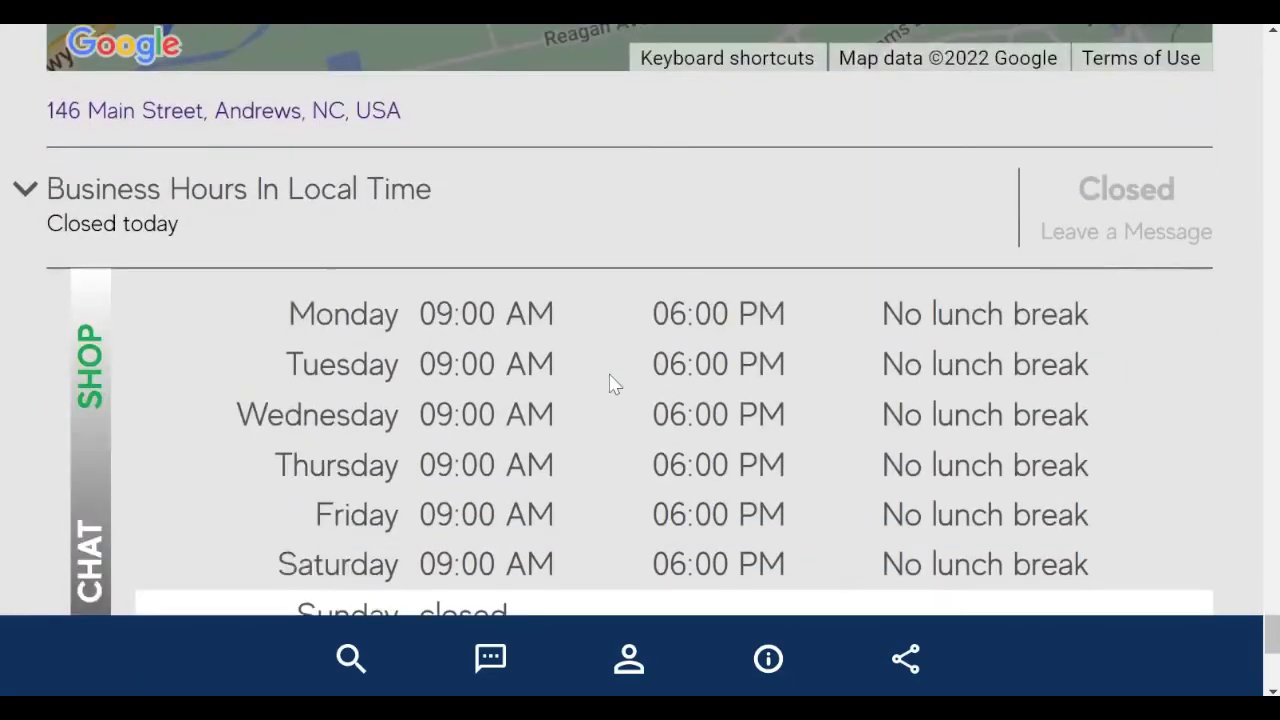